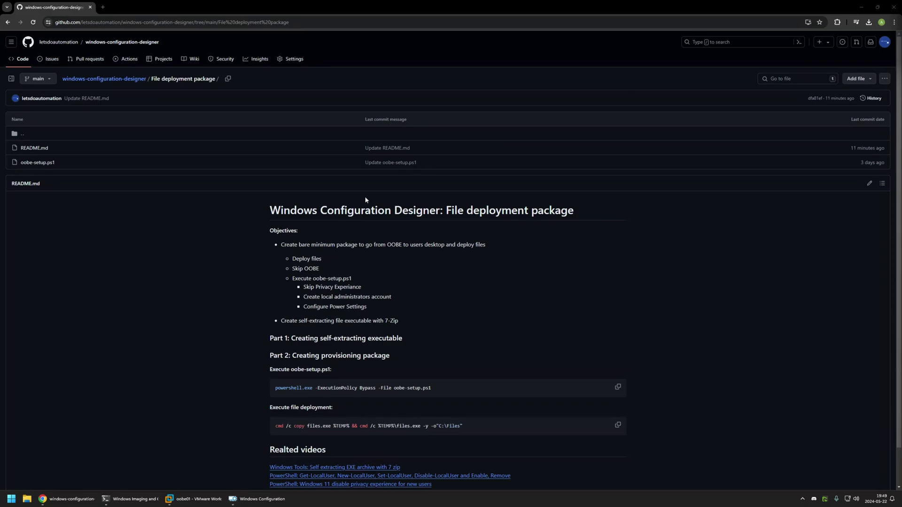
Read the README's objectives for deploying files and creating a self-extracting executable, and its file deployment command
drag(400, 321, 328, 260)
click(295, 257)
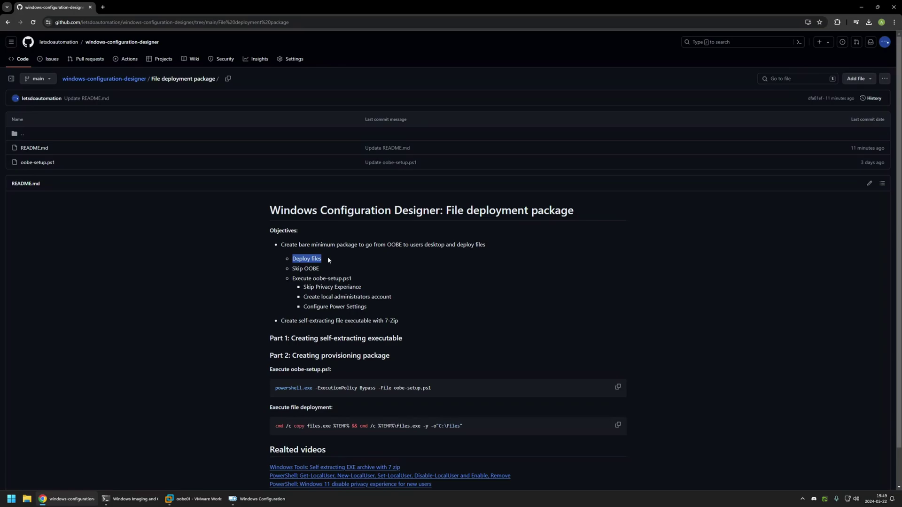
click(386, 283)
drag(386, 320, 400, 320)
click(402, 322)
drag(360, 426, 467, 426)
drag(436, 425, 463, 426)
Review the README's Skip OOBE objective and the tasks listed under executing oobe-setup.ps1
drag(363, 306, 290, 274)
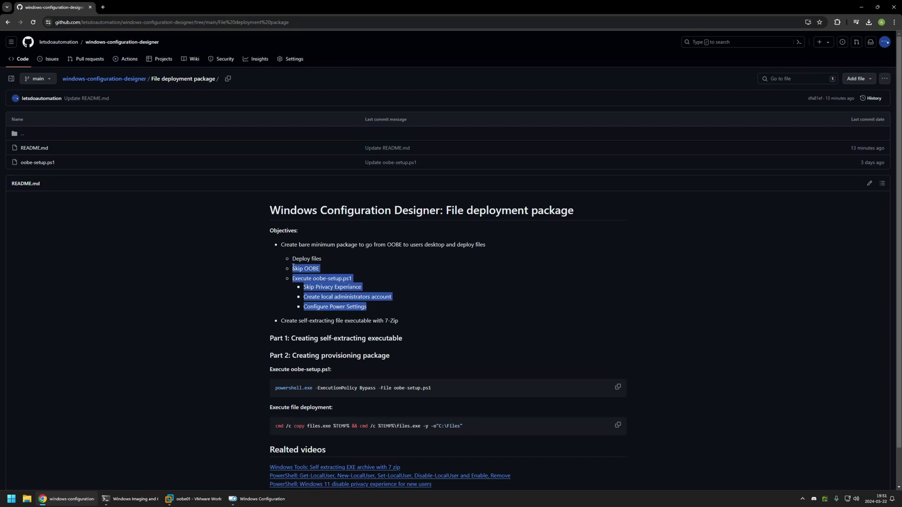
click(321, 268)
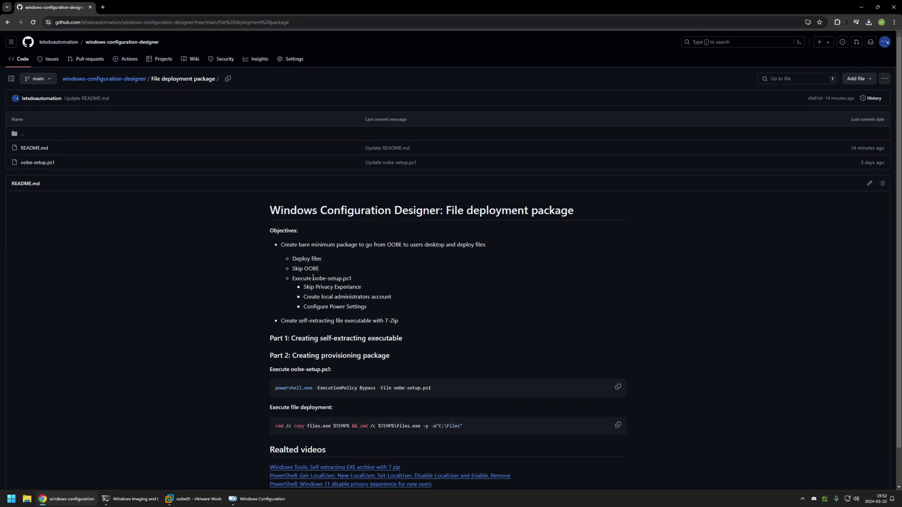
drag(313, 278, 370, 289)
click(352, 277)
click(305, 289)
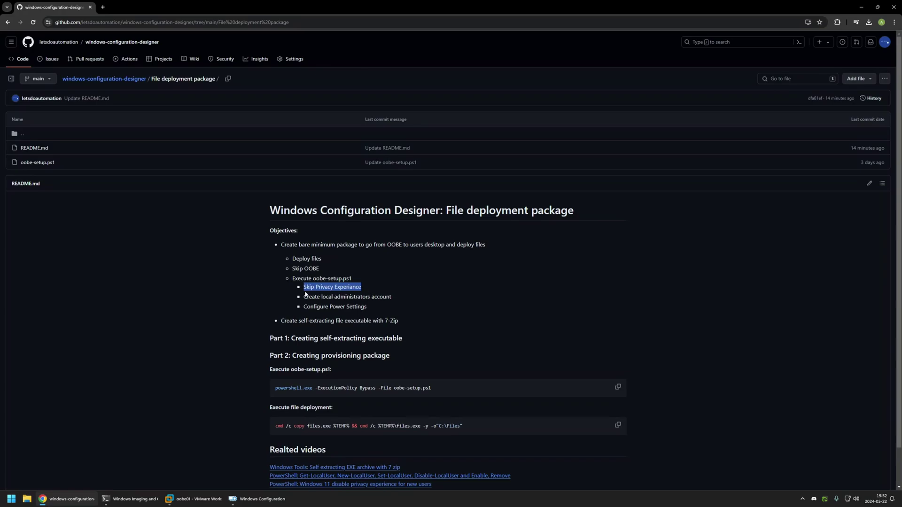
drag(304, 297, 374, 297)
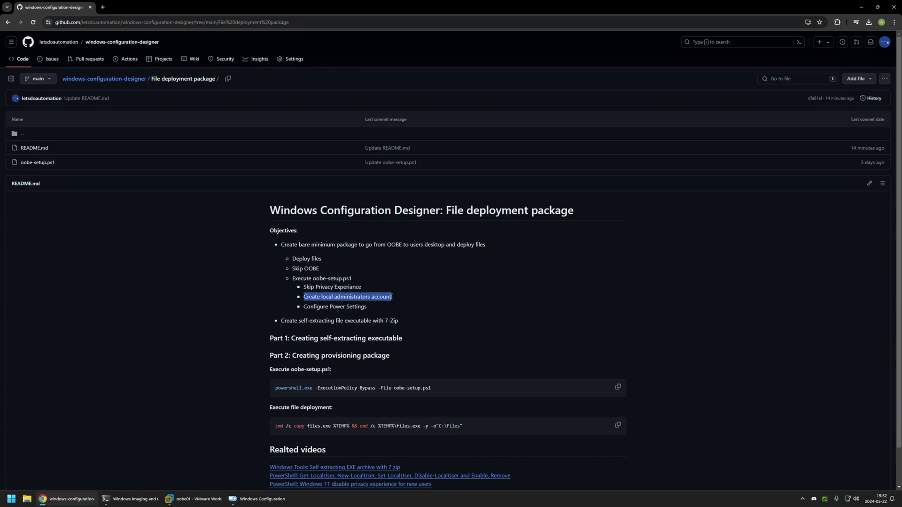
drag(301, 308, 373, 307)
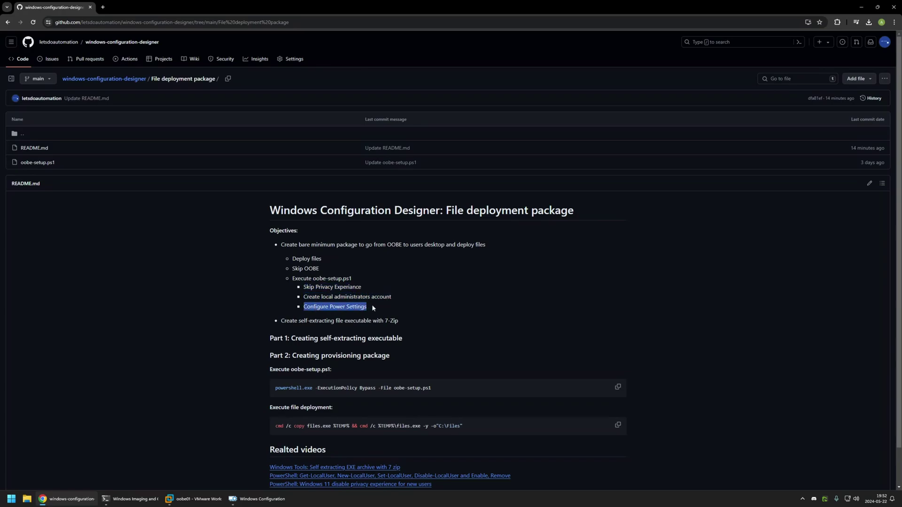
click(370, 306)
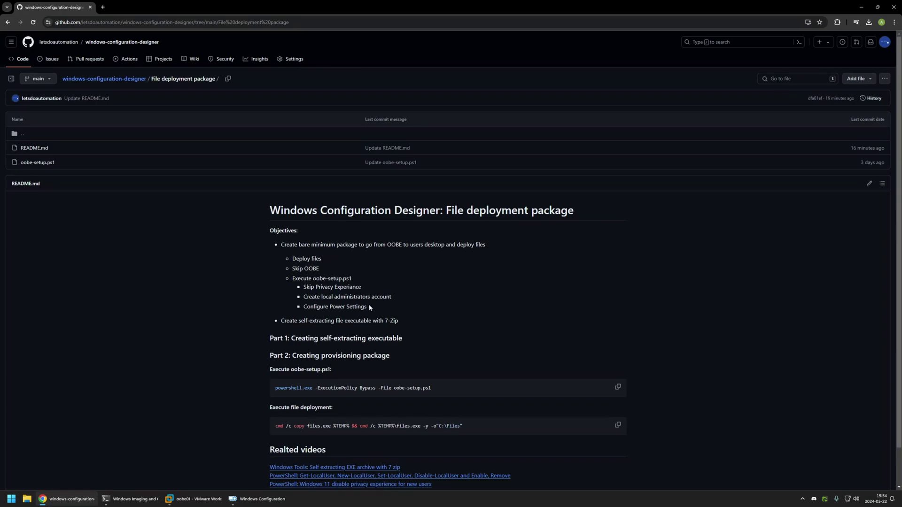
drag(311, 279, 353, 279)
click(203, 251)
triple_click(202, 251)
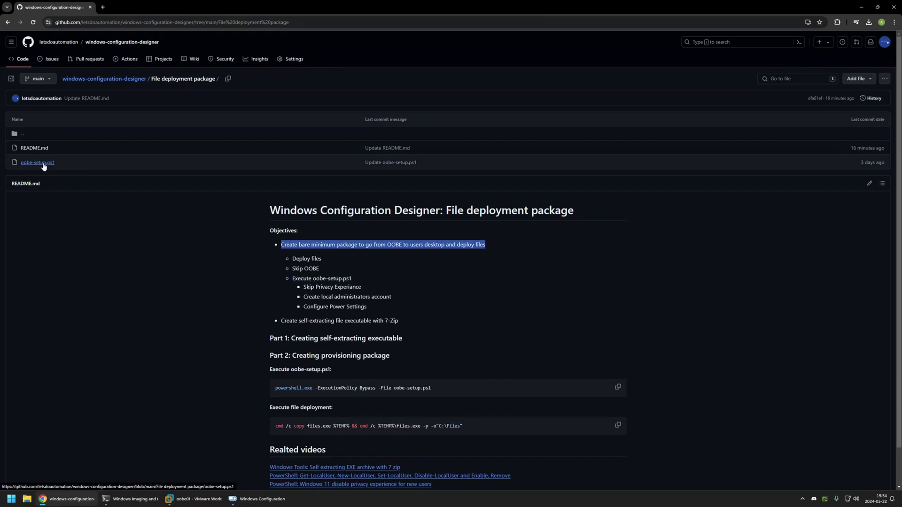
Open oobe-setup.ps1 in a new browser tab and examine its local admin, privacy experience and power settings sections
ctrl+click(43, 165)
click(136, 7)
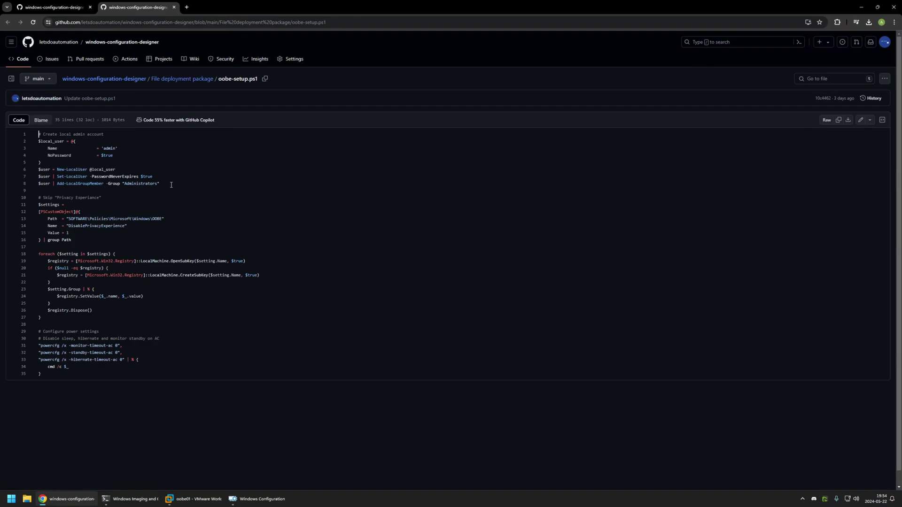
drag(170, 184, 28, 136)
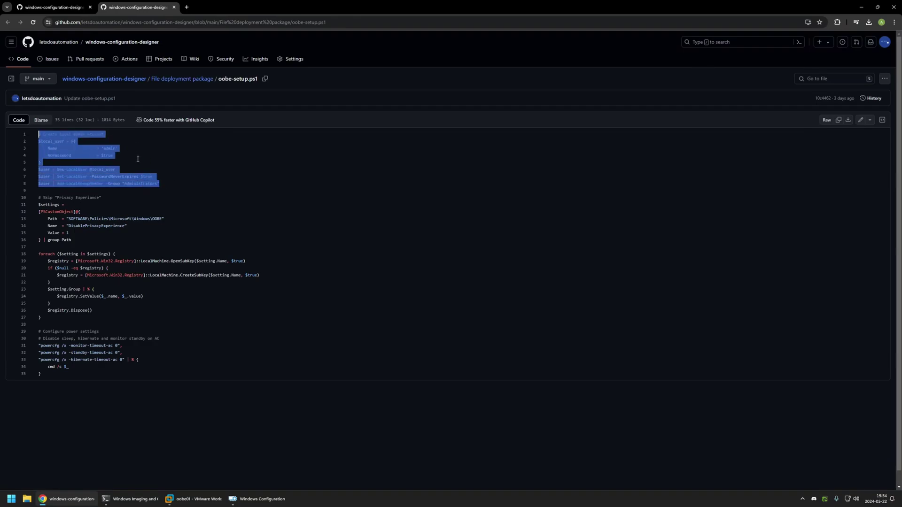
drag(52, 318, 37, 198)
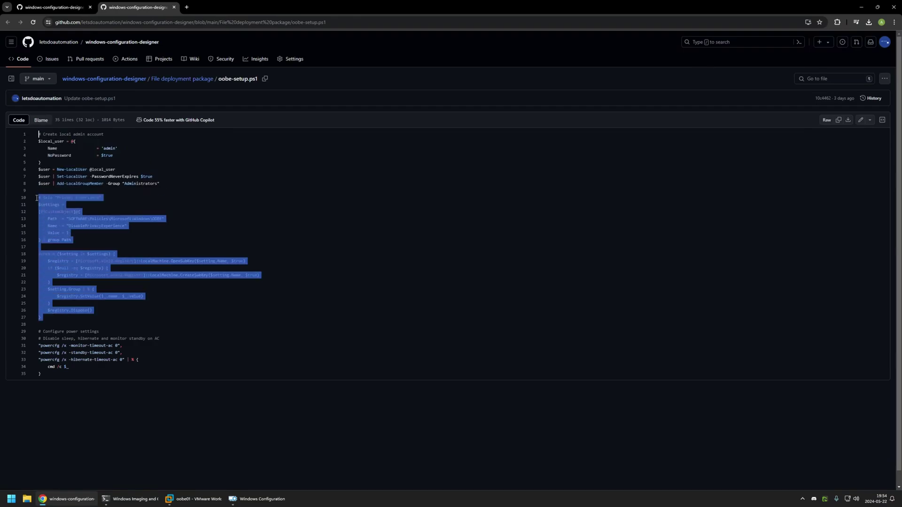
drag(73, 373, 70, 326)
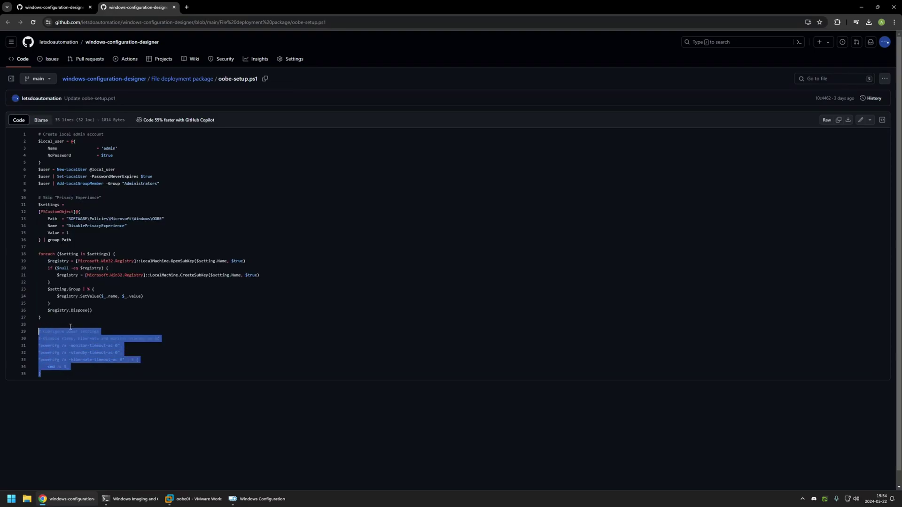
click(116, 317)
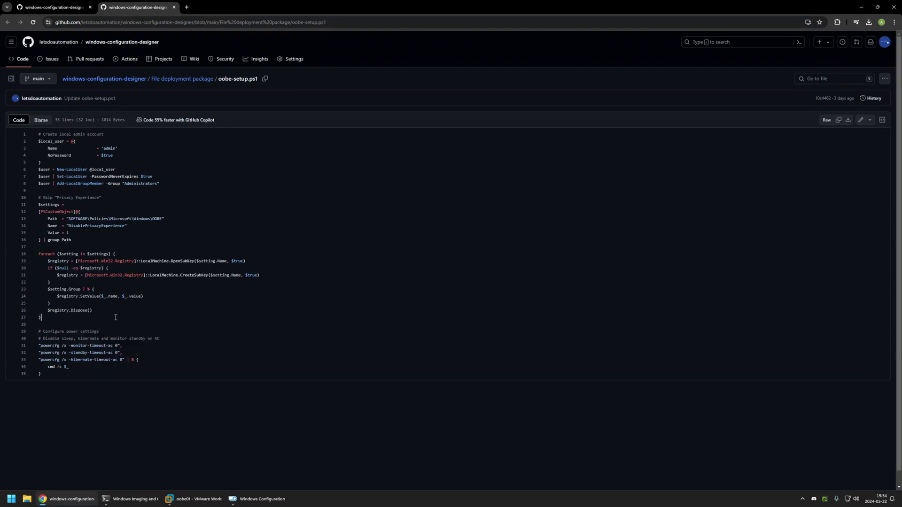
Download the raw oobe-setup.ps1 file and open the Downloads folder in File Explorer
click(848, 121)
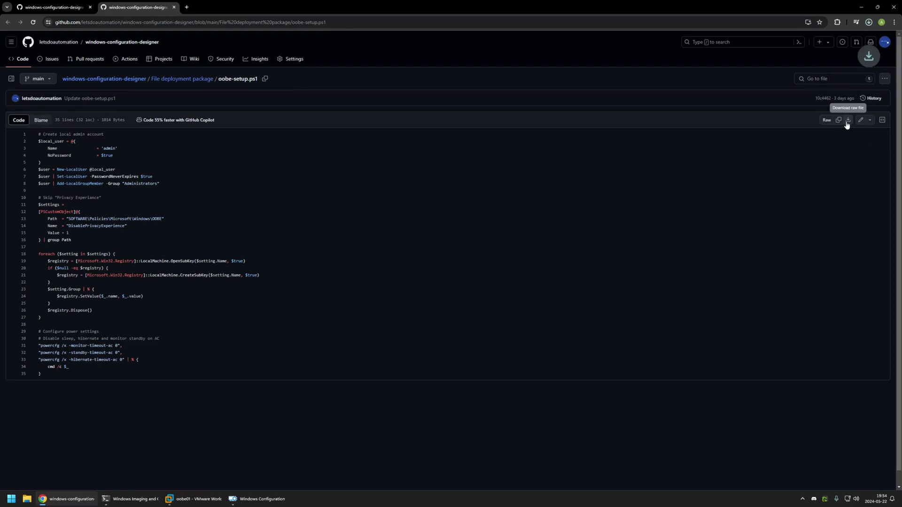
right_click(26, 499)
click(31, 388)
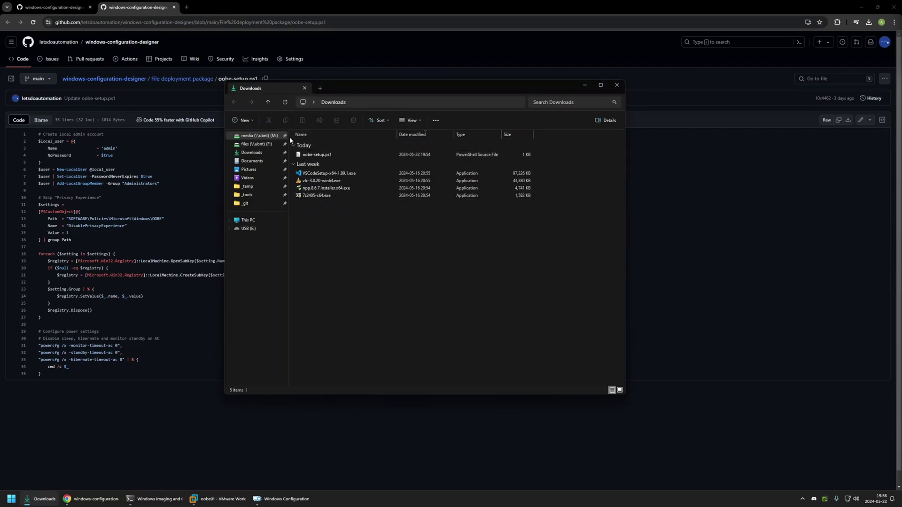
Pack the VS Code, VLC, Notepad++ and 7-Zip installers from Downloads into a self-extracting 7-Zip archive named files.exe
drag(336, 223, 311, 173)
click(314, 216)
drag(337, 208, 305, 171)
click(323, 208)
drag(323, 198, 305, 173)
right_click(313, 184)
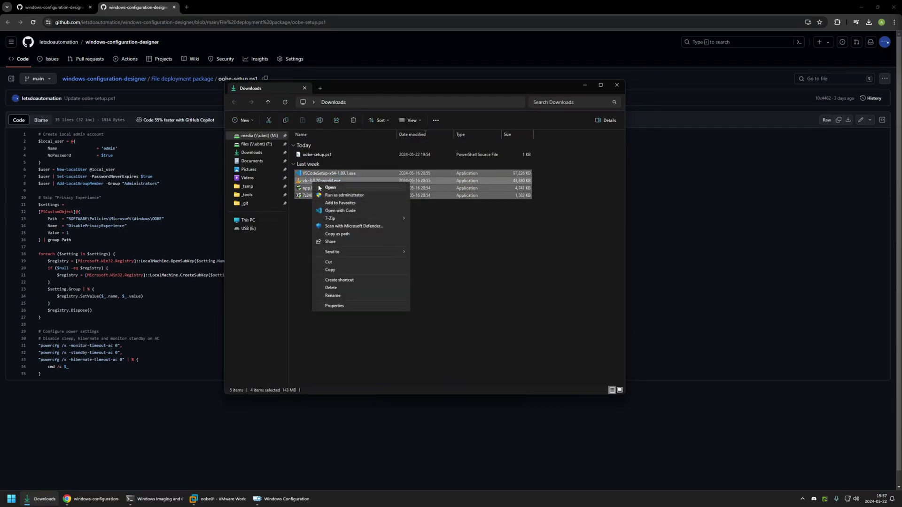
mouse_move(349, 219)
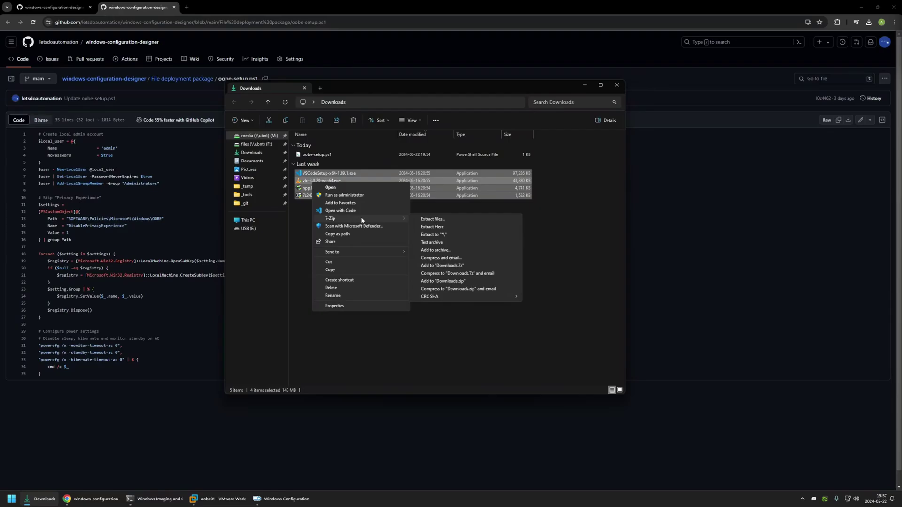
click(446, 250)
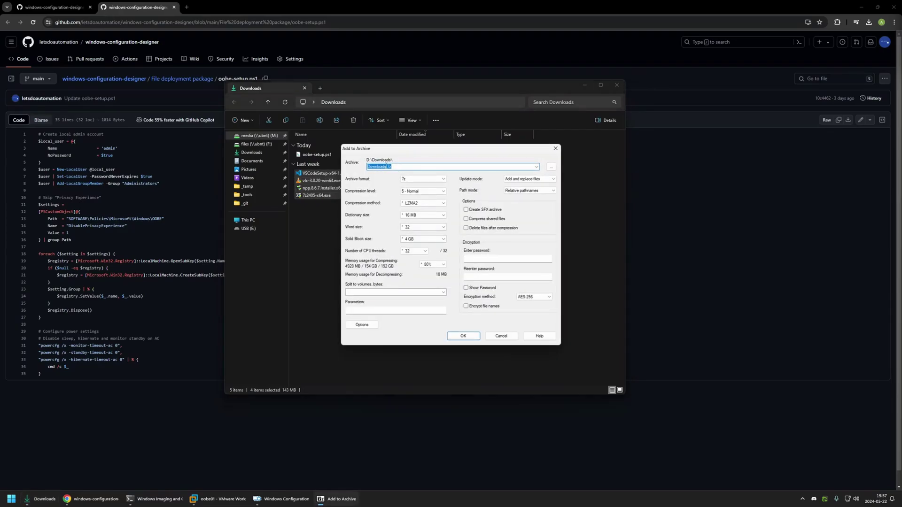
click(386, 167)
drag(386, 168, 364, 170)
text(files)
click(466, 210)
click(463, 336)
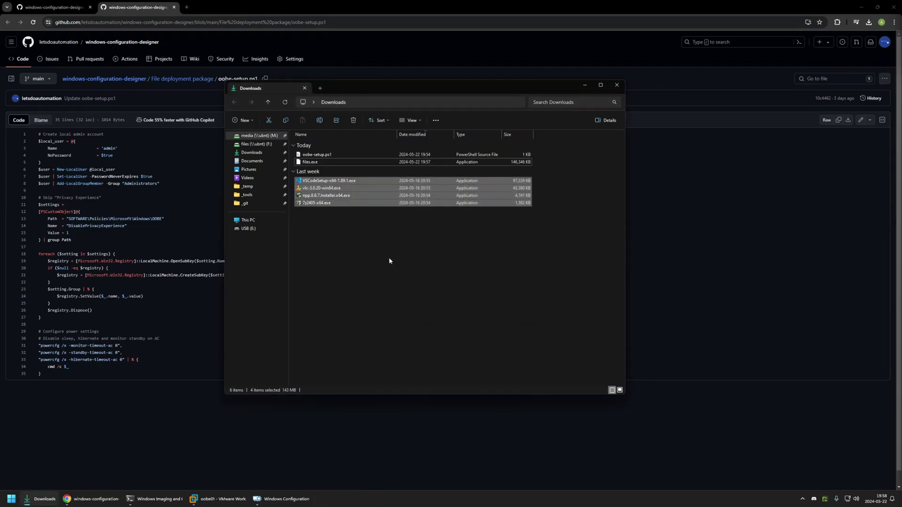
click(318, 163)
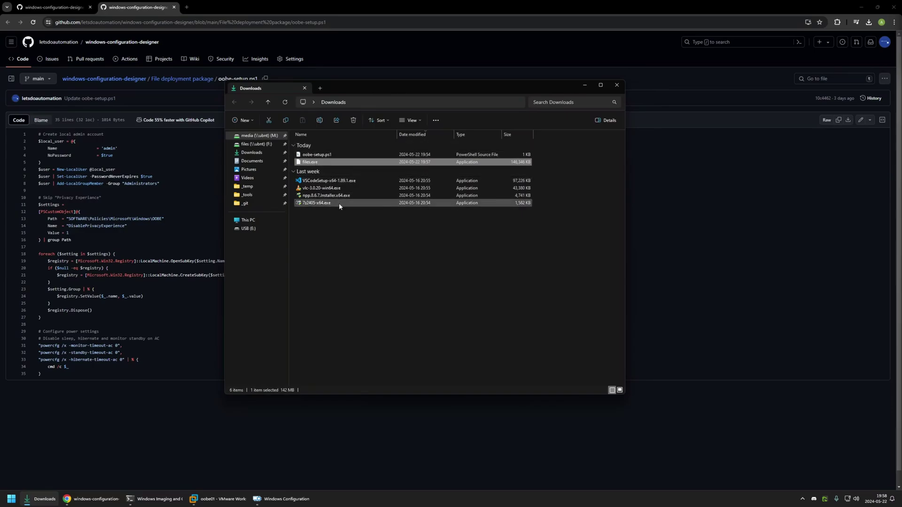
click(355, 236)
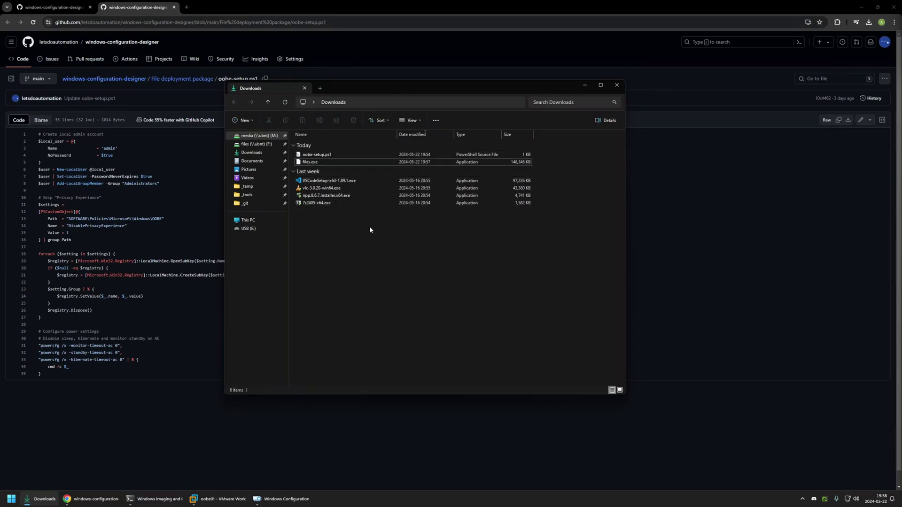
Switch to Windows Configuration Designer and create a provisioning package project named files for all Windows desktop editions, without importing a package
click(292, 500)
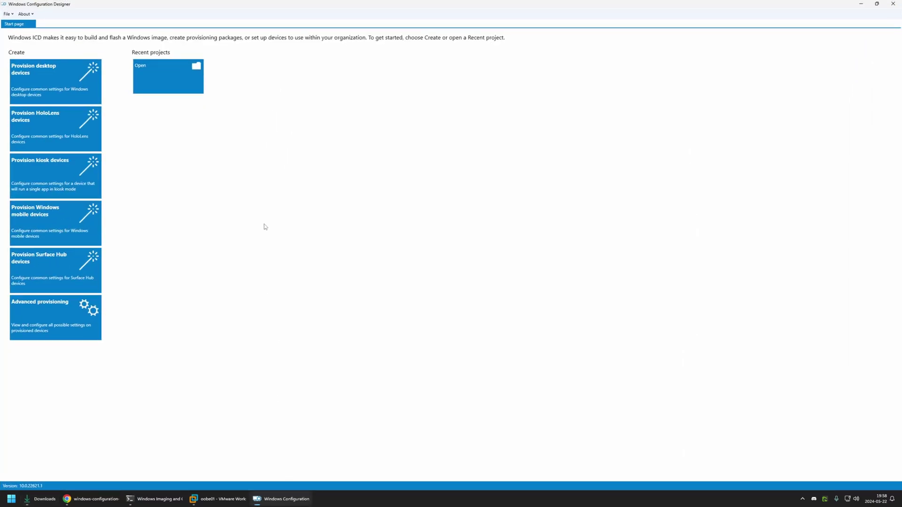
click(8, 13)
click(7, 24)
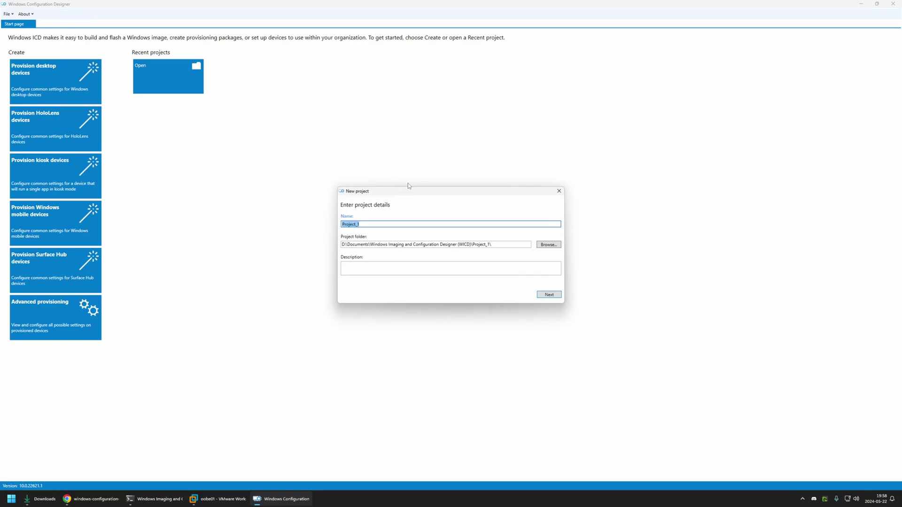
text(files)
click(553, 296)
click(553, 297)
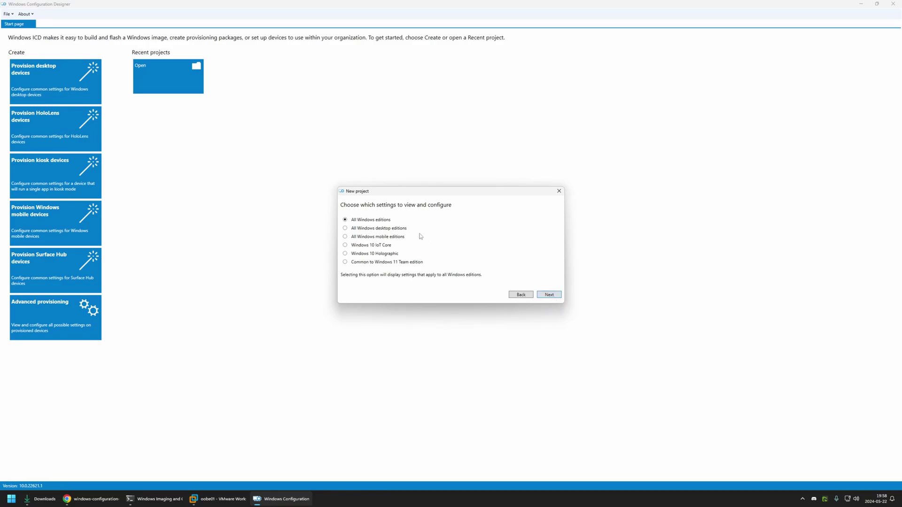
click(389, 230)
click(545, 296)
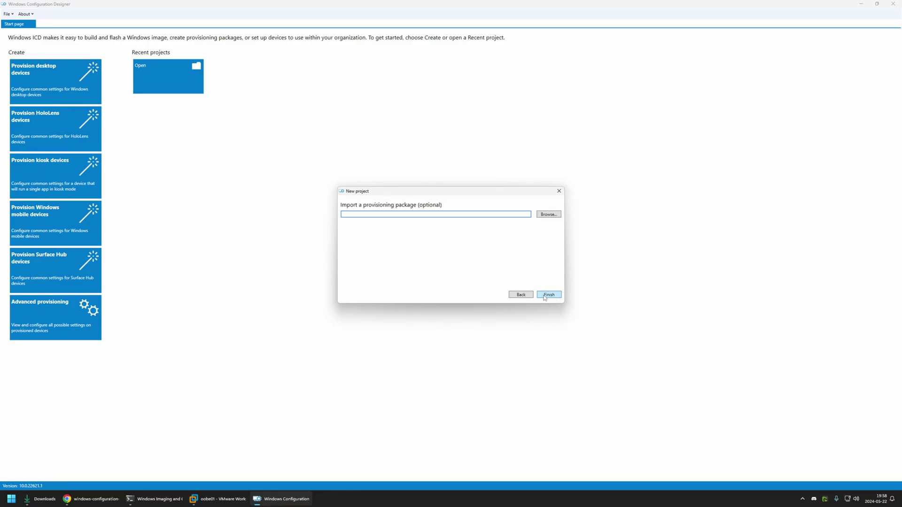
click(549, 295)
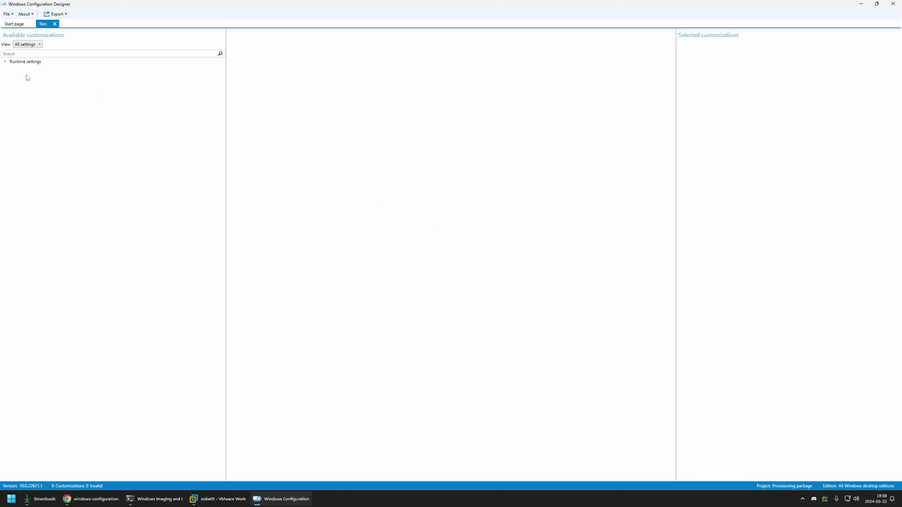
Set HideOobe to TRUE in the OOBE Desktop runtime settings
click(4, 62)
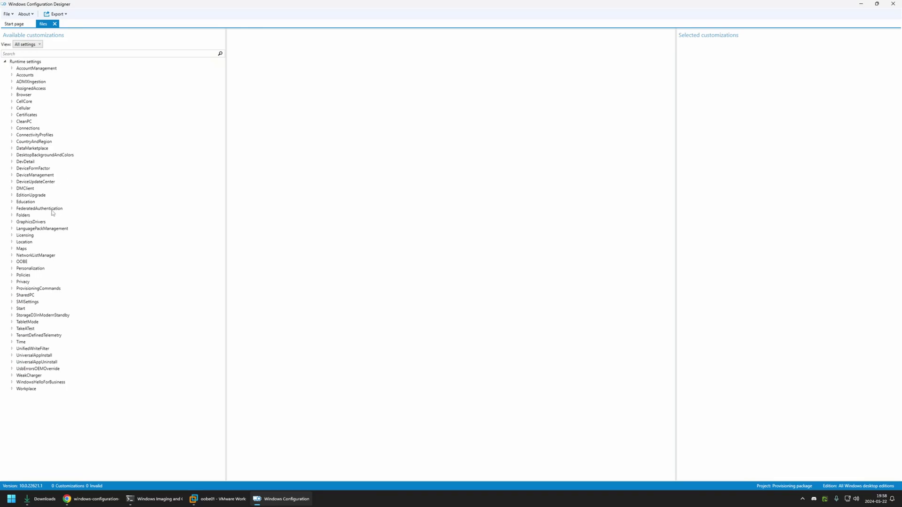
click(12, 263)
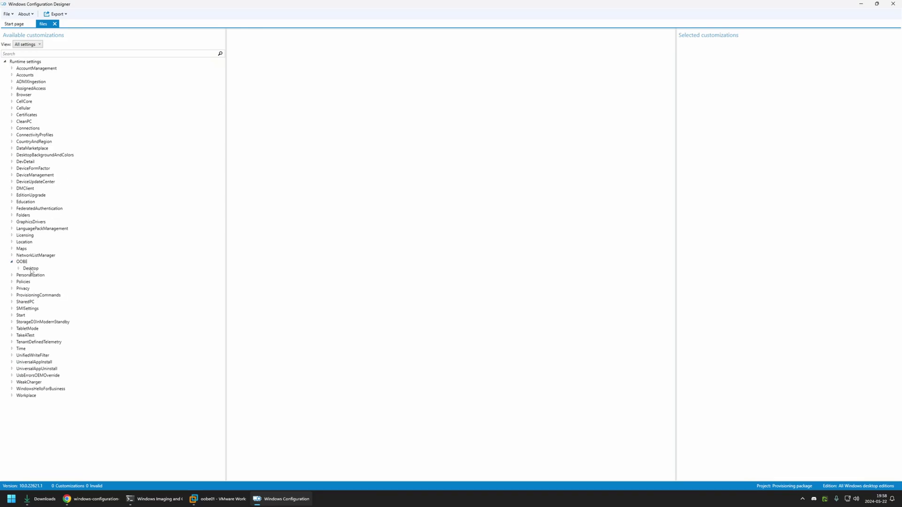
double_click(31, 269)
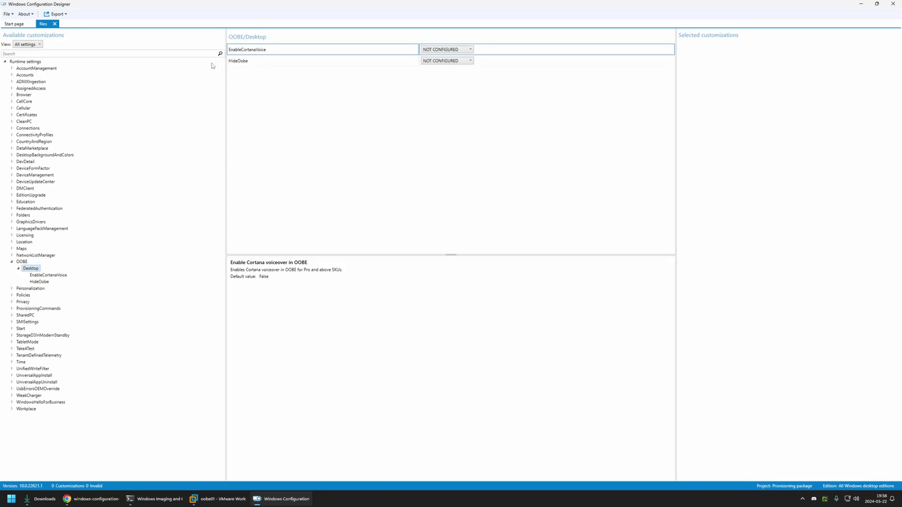
click(447, 60)
click(437, 82)
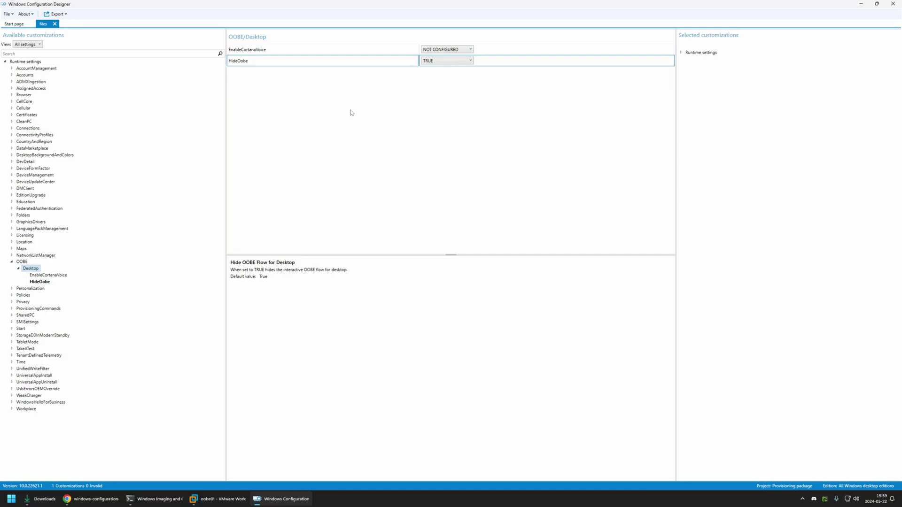
Add oobe-setup.ps1 from the Downloads folder to the CommandFiles of the ProvisioningCommands DeviceContext
click(12, 310)
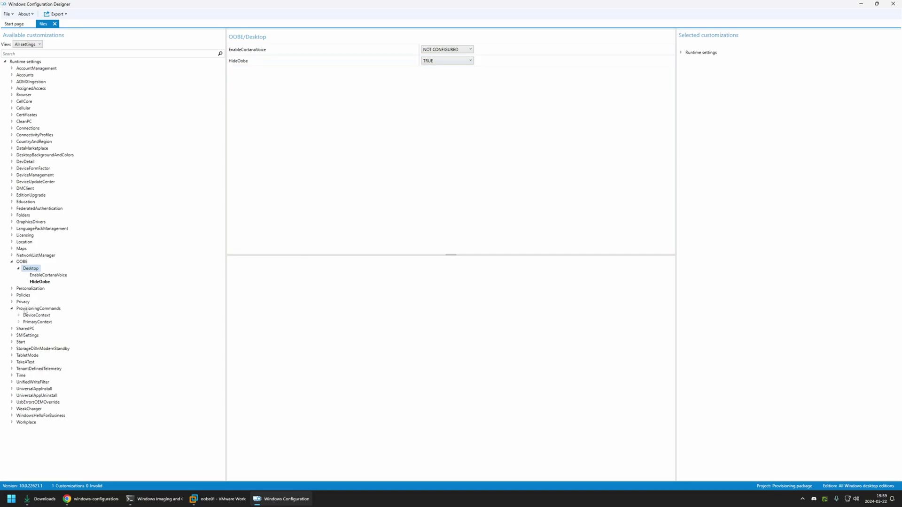
double_click(25, 316)
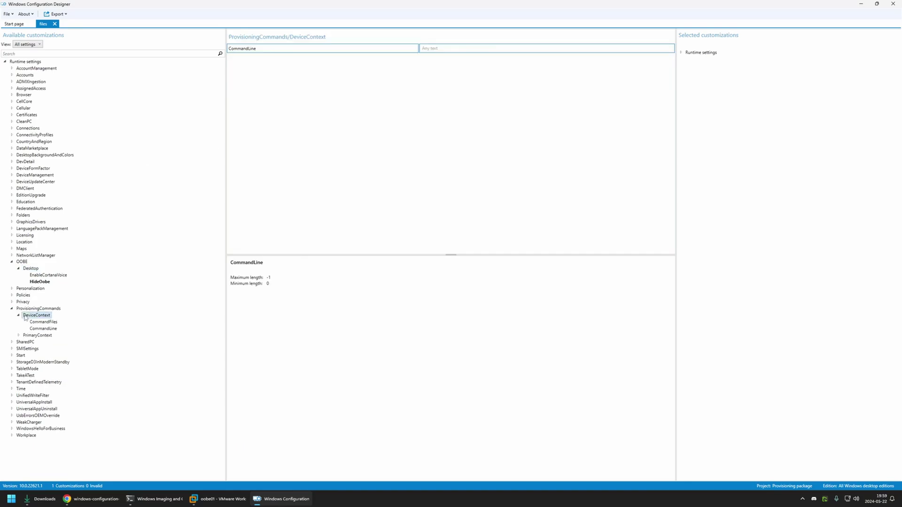
click(54, 322)
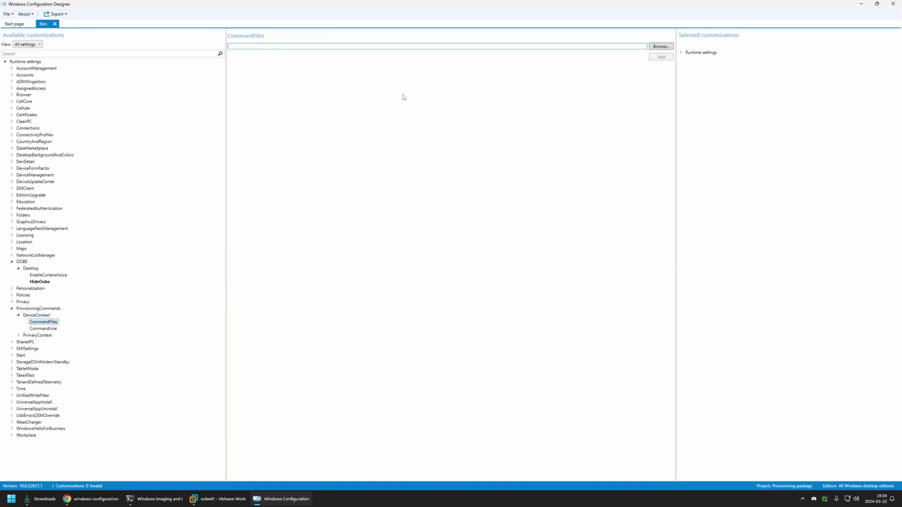
click(660, 47)
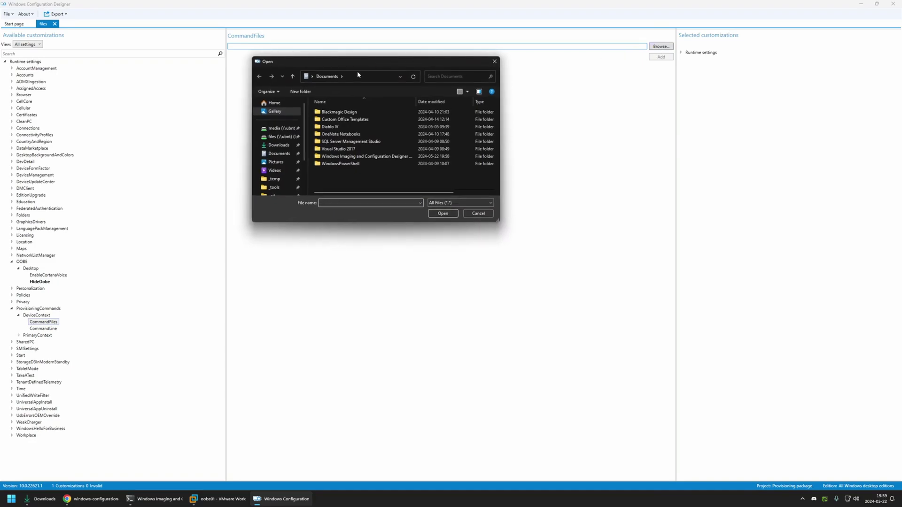
click(278, 145)
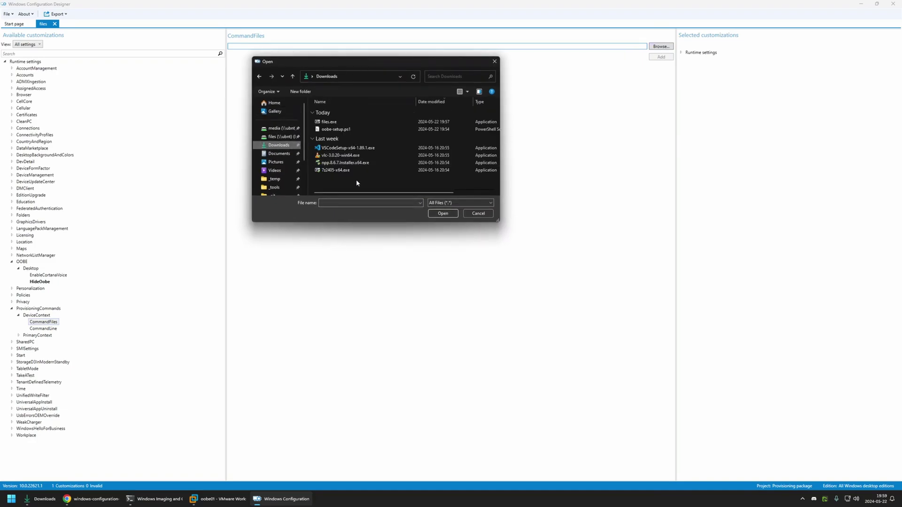
double_click(338, 130)
click(663, 57)
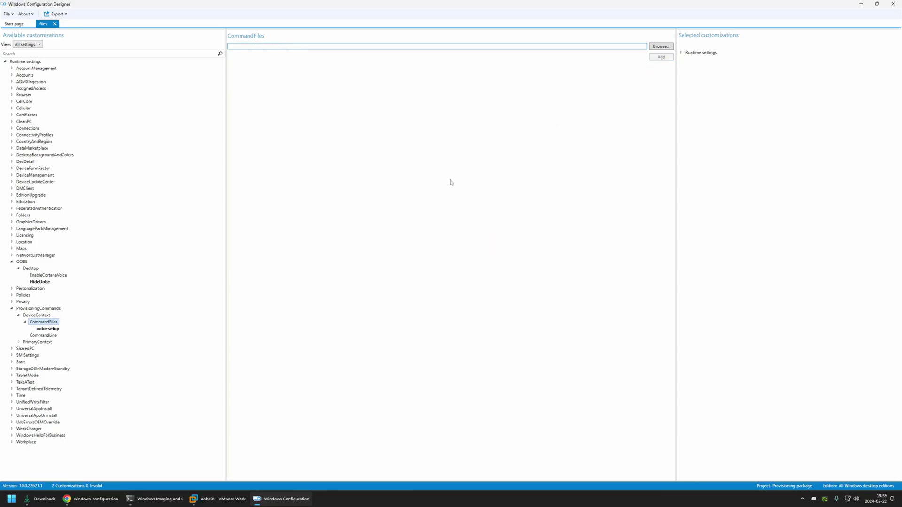
Switch to Chrome and copy the "Execute oobe-setup.ps1" command from the File deployment package README for the DeviceContext CommandLine
click(50, 336)
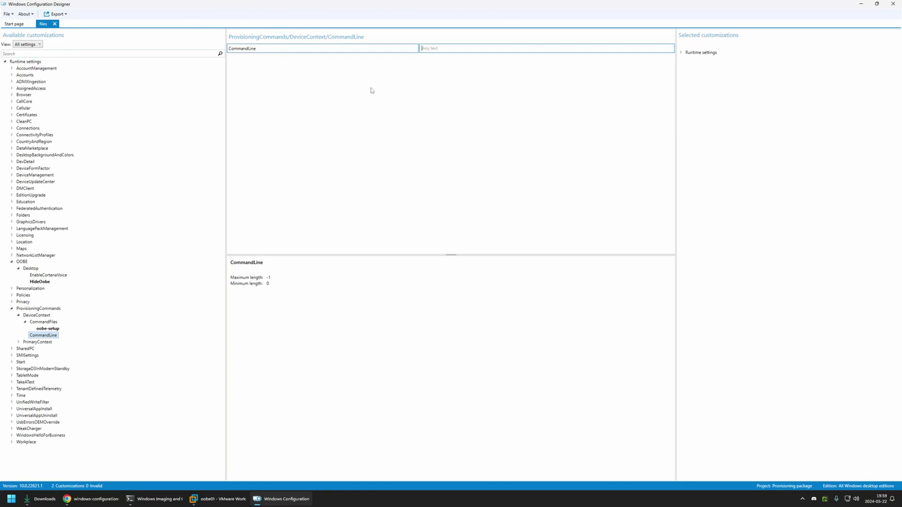
click(91, 499)
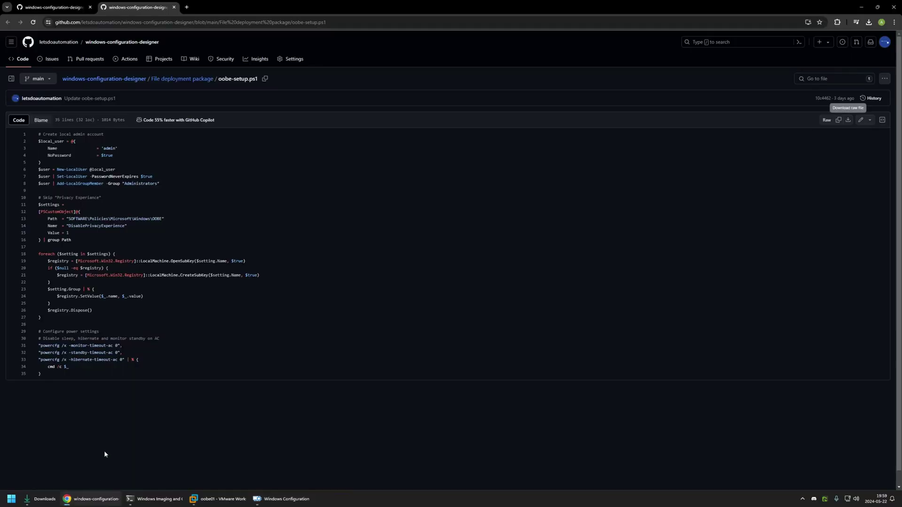
click(52, 8)
scroll(188, 200, down, 1)
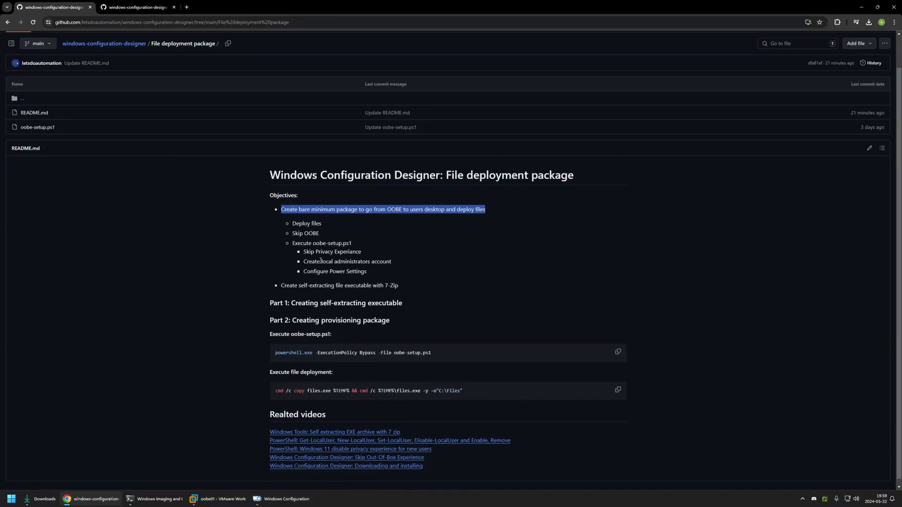
click(314, 365)
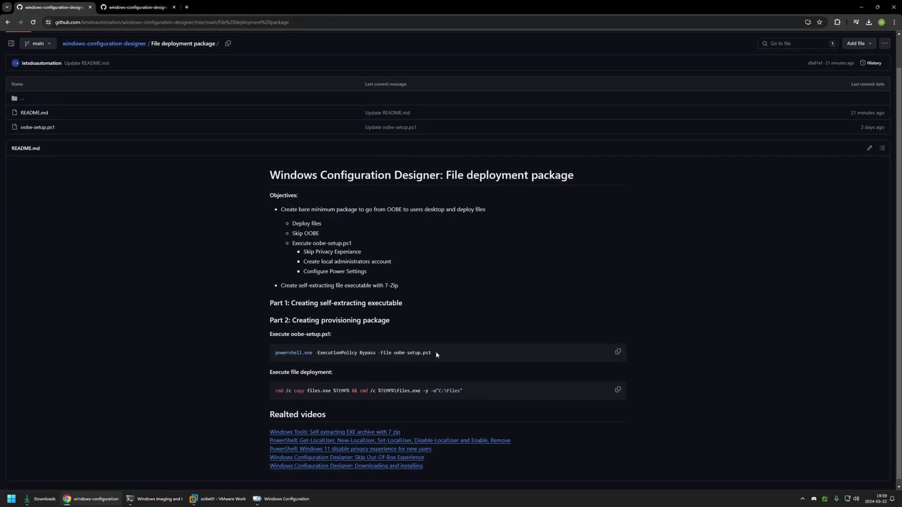
drag(431, 353, 389, 353)
click(321, 349)
drag(275, 352, 317, 352)
click(343, 353)
drag(395, 353, 428, 353)
click(435, 355)
click(617, 353)
Back in Windows Configuration Designer, set the DeviceContext CommandLine to powershell.exe -ExecutionPolicy Bypass -File oobe-setup.ps1
click(282, 499)
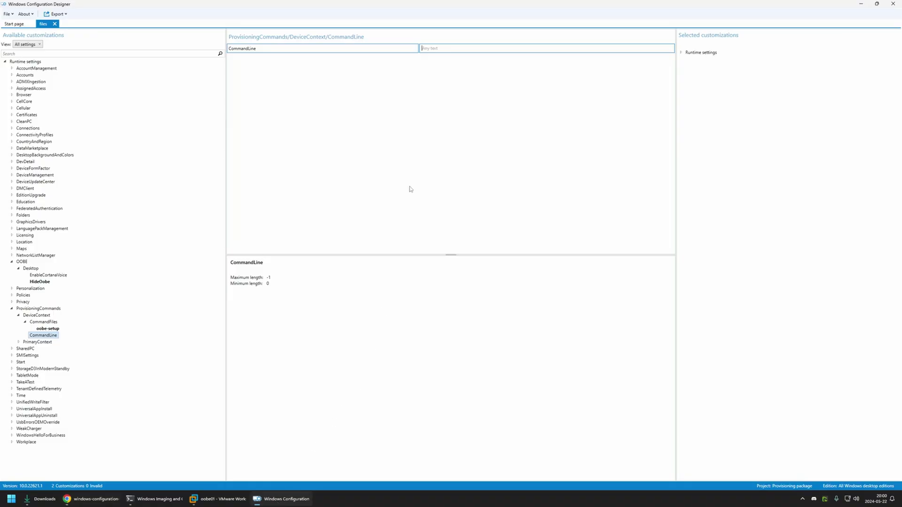
click(443, 48)
key(ctrl+v)
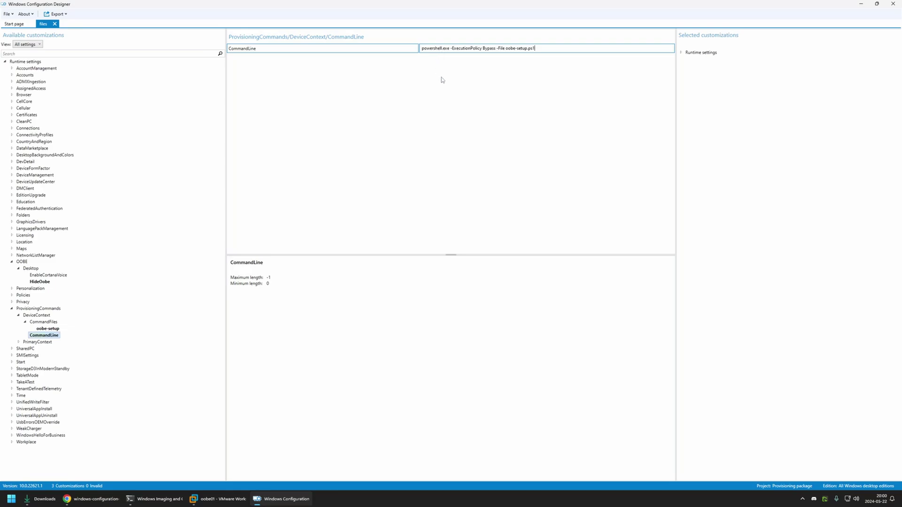
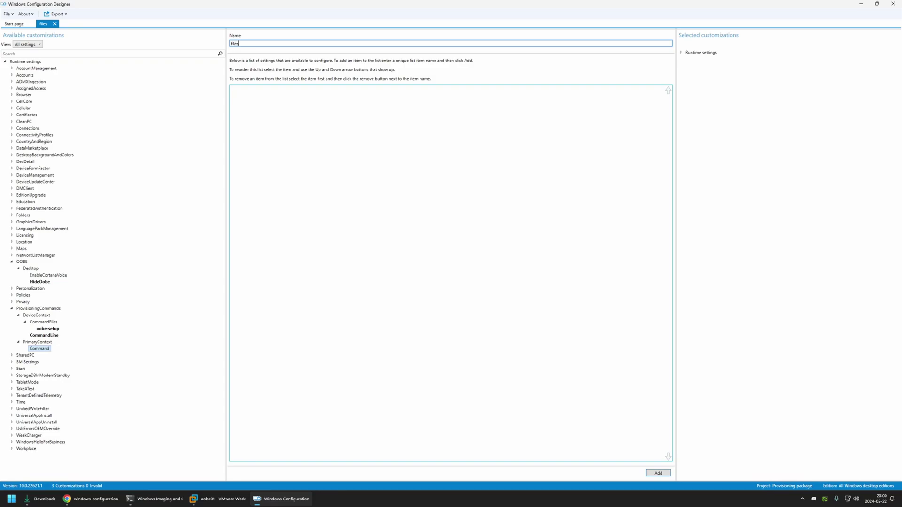
Add a PrimaryContext command named files_deployment and set its CommandFile to files.exe from the Downloads folder
text(loyment)
click(658, 473)
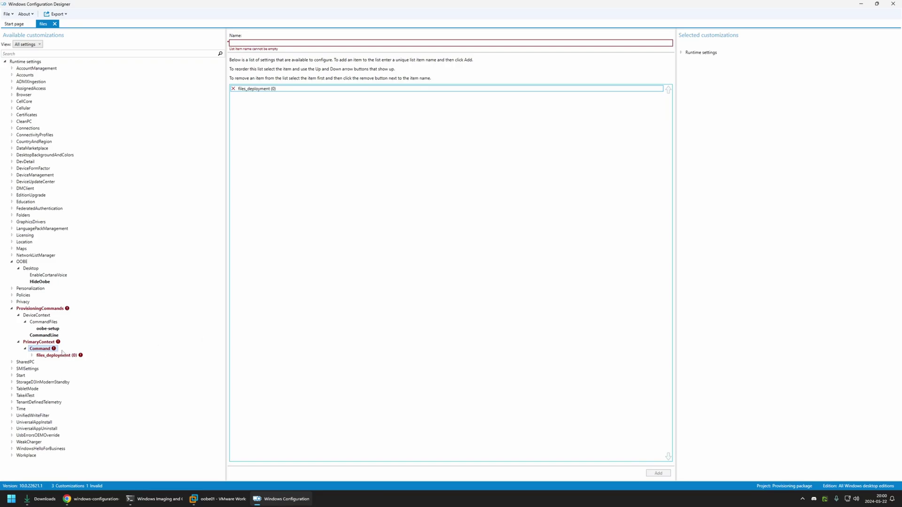
click(52, 356)
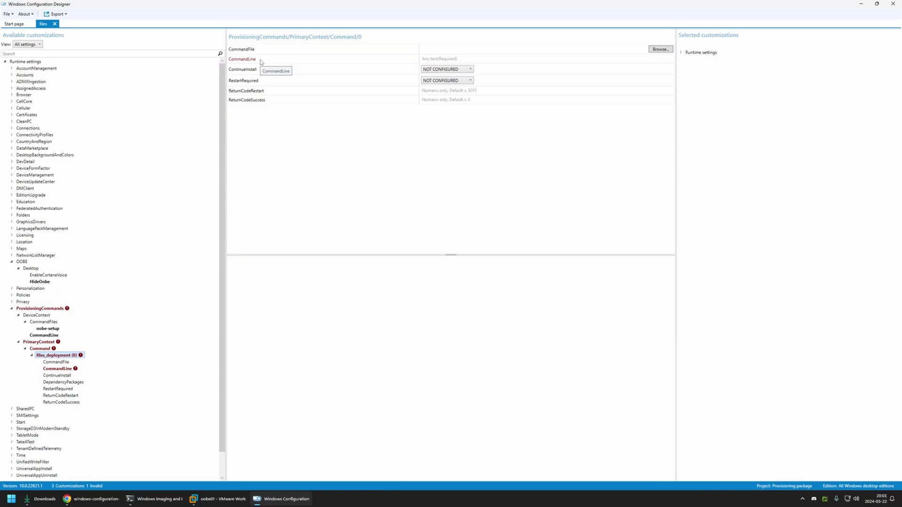
click(661, 49)
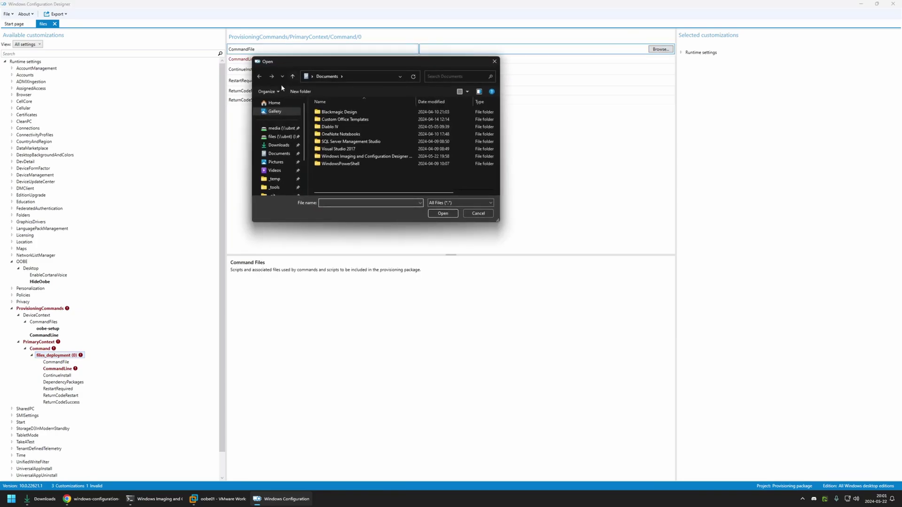
click(279, 145)
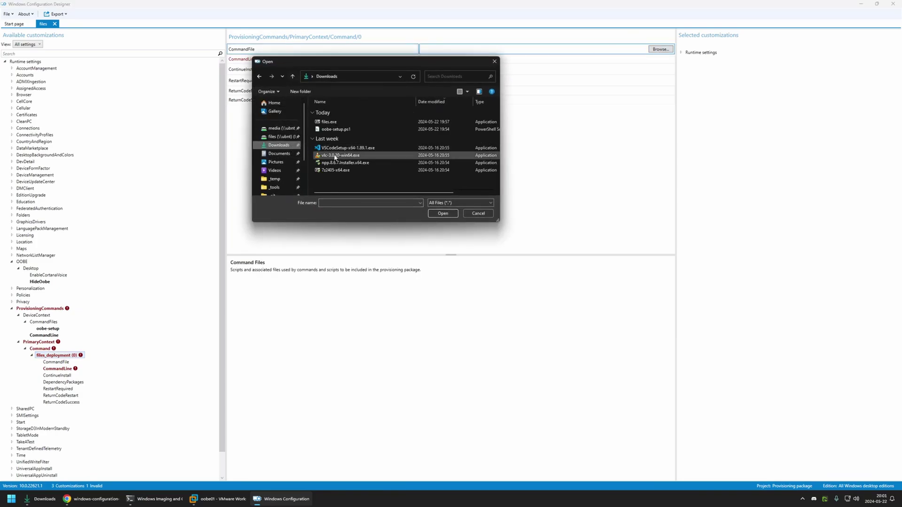
click(353, 123)
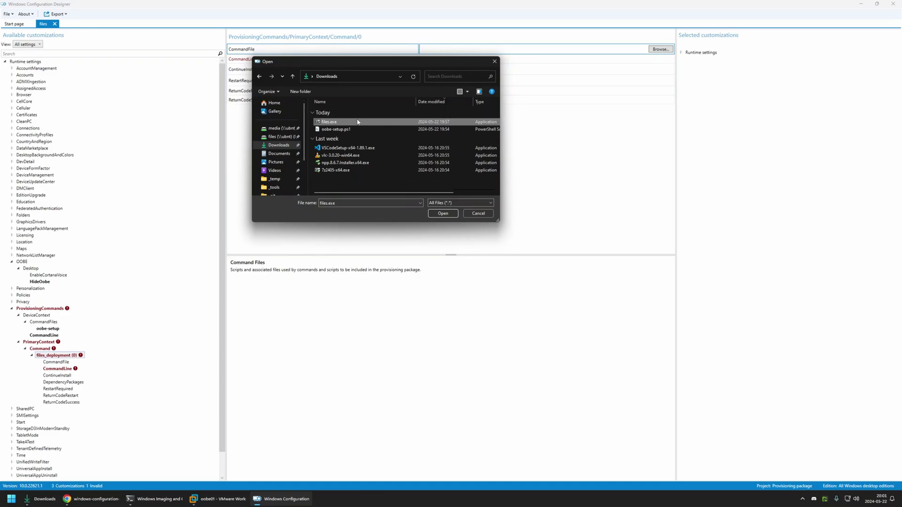
double_click(329, 122)
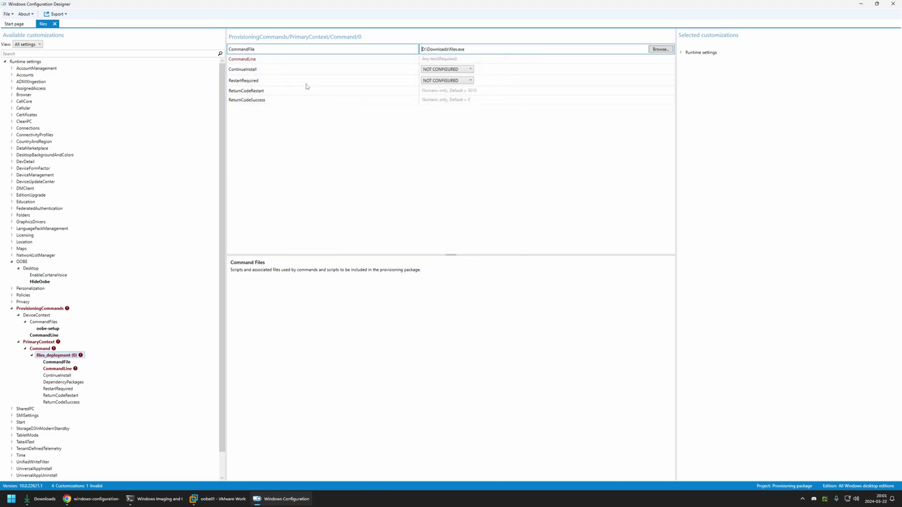
Copy the README's file deployment command from Chrome into the files_deployment CommandLine: cmd /c copy files.exe %TEMP% && cmd /c %TEMP%\files.exe -y -o"C:\Files"
click(83, 504)
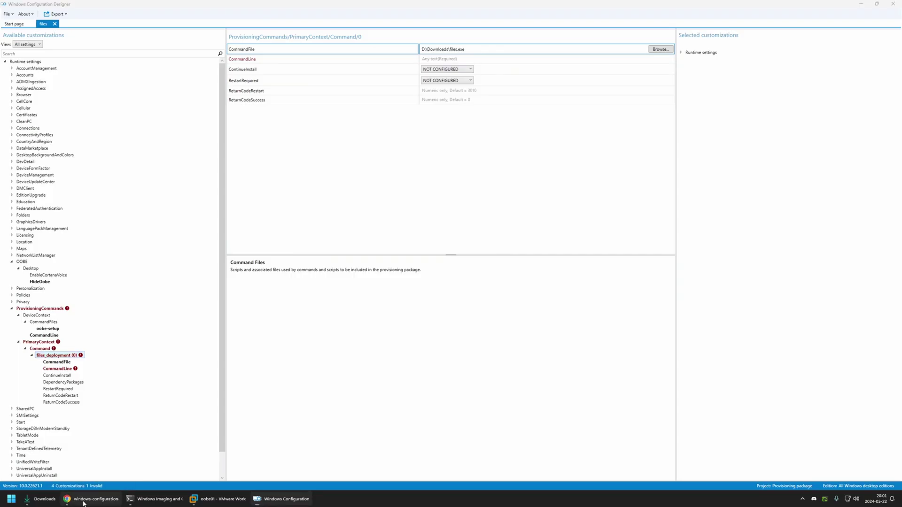
drag(477, 391, 251, 397)
click(251, 397)
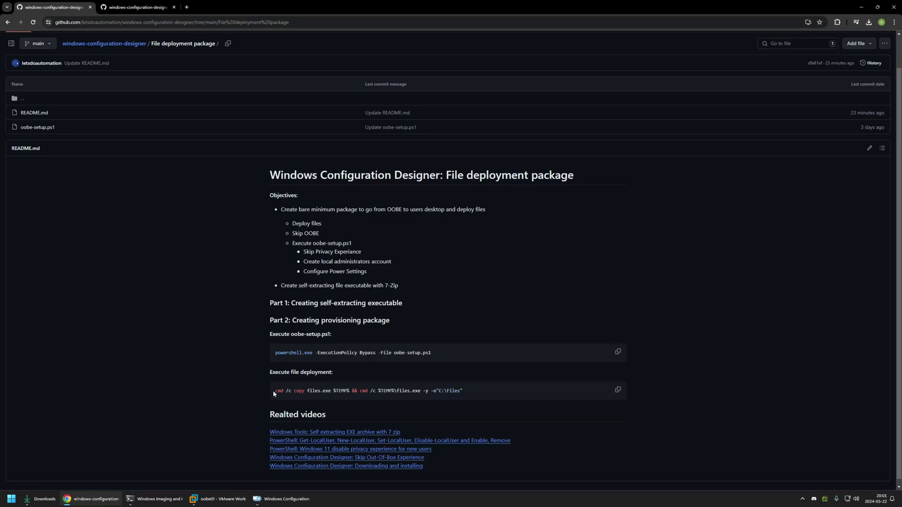
drag(273, 394, 348, 391)
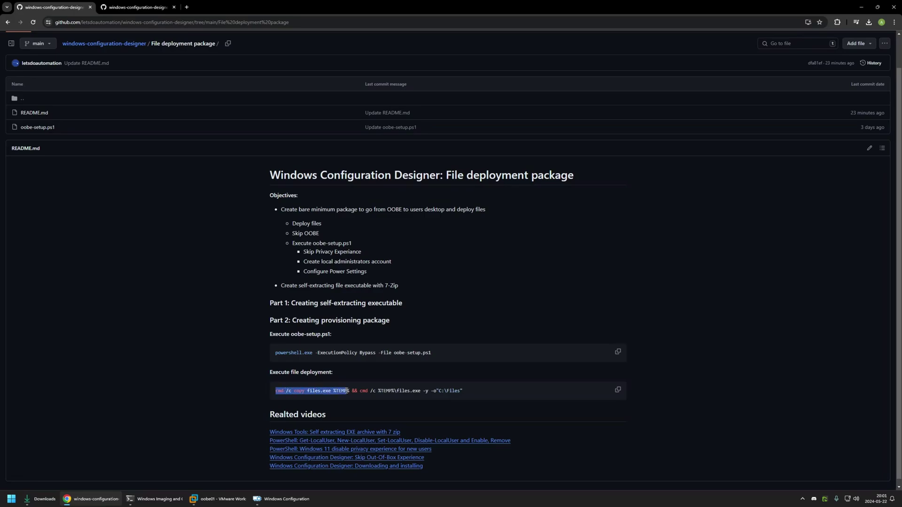
drag(351, 390, 460, 392)
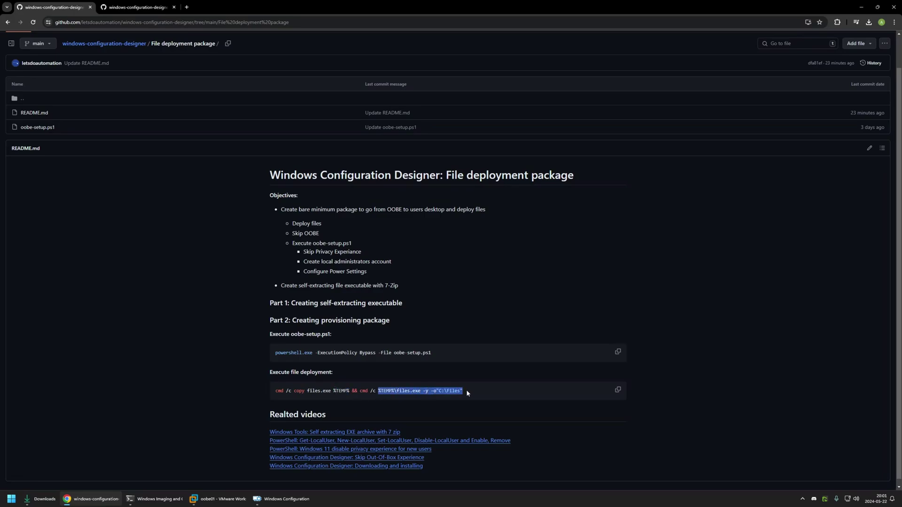
click(466, 390)
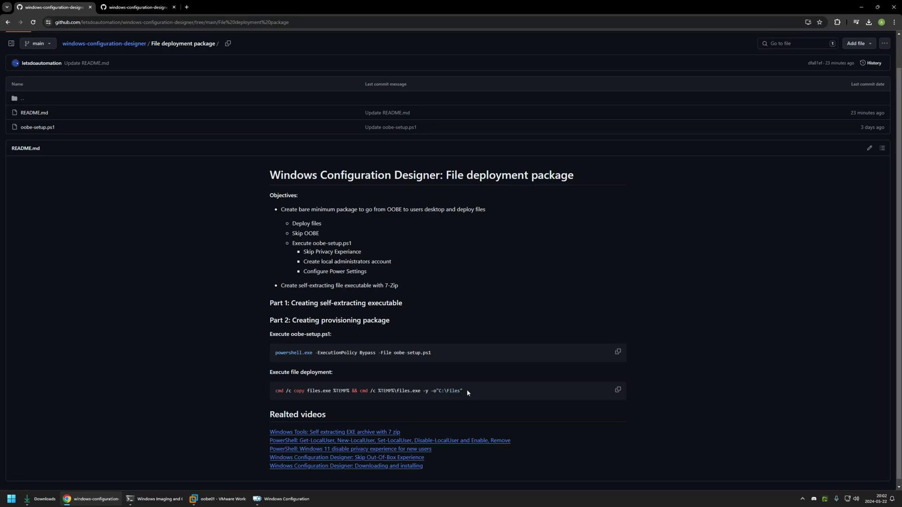
click(619, 391)
click(281, 499)
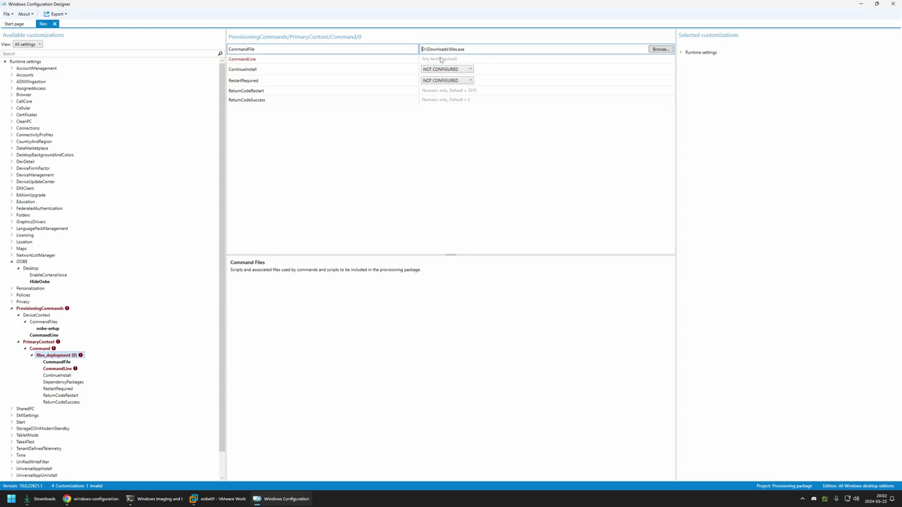
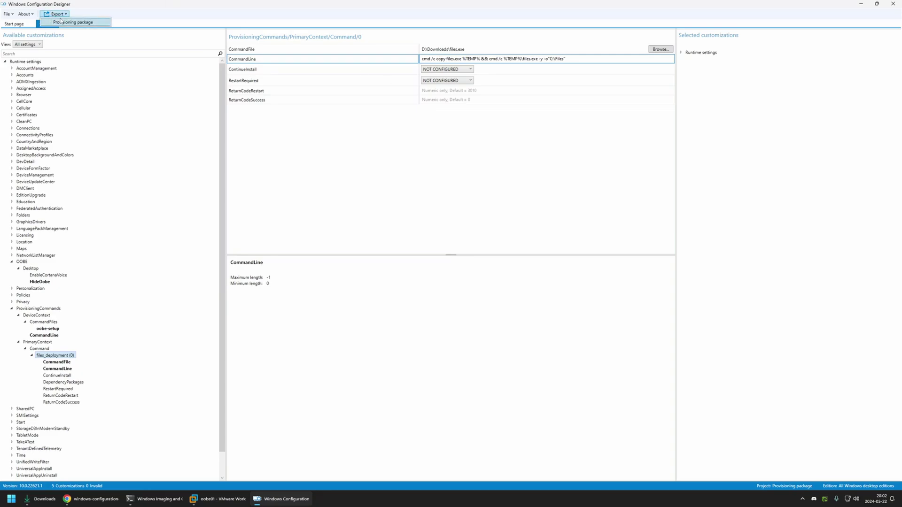
Export and build the provisioning package files with owner OEM and version 1.0, saving files.ppkg in the project folder
click(61, 22)
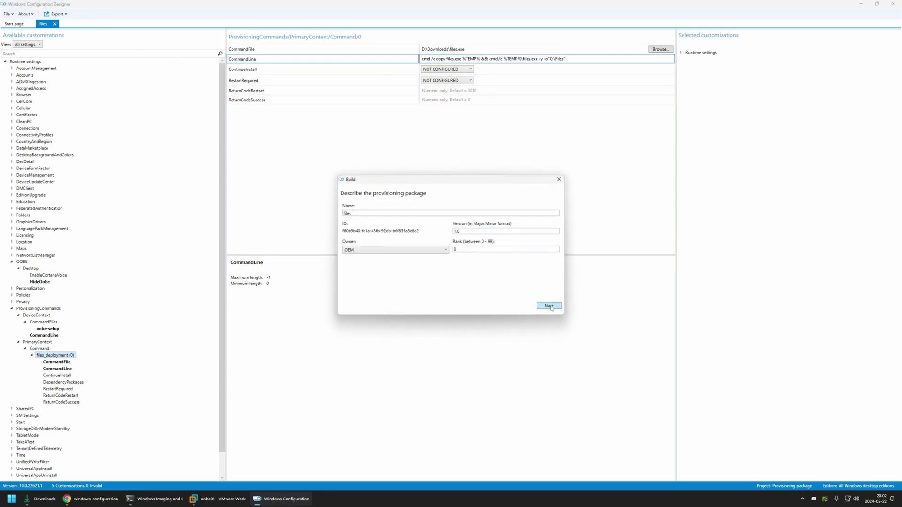
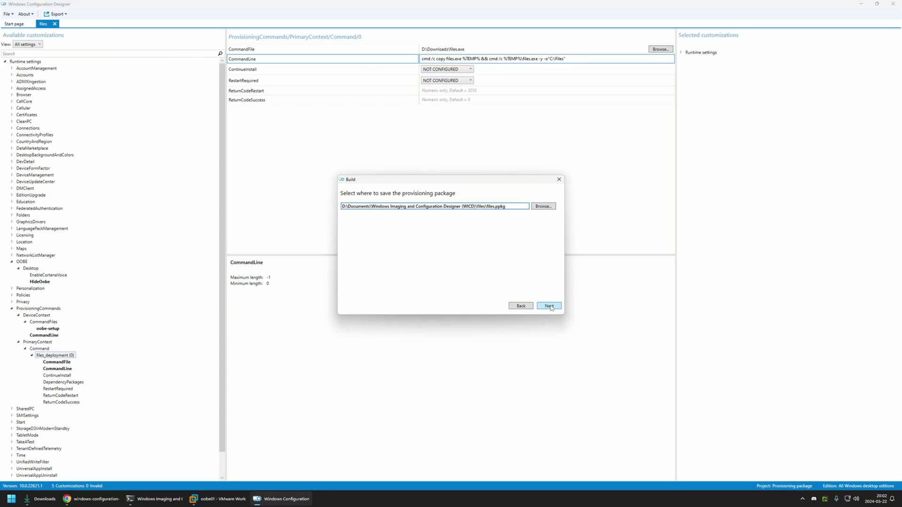
click(550, 306)
click(492, 306)
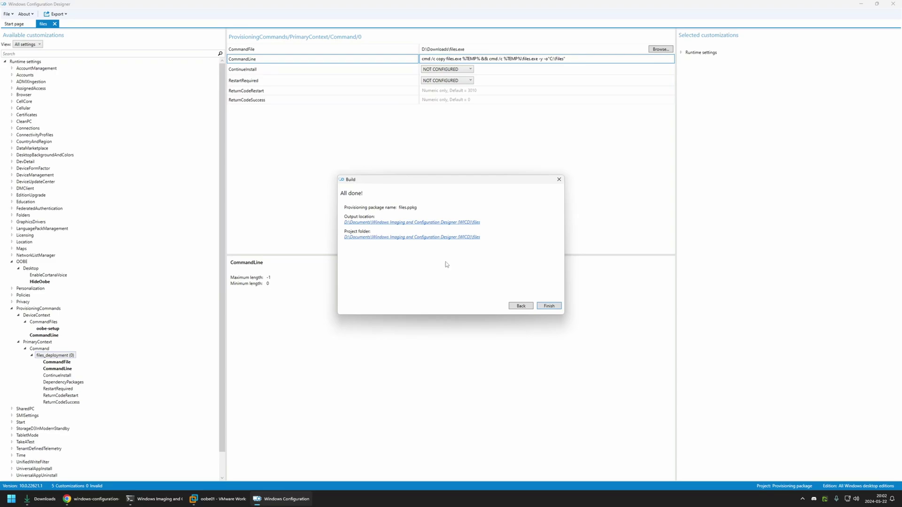
Open the package's output folder in File Explorer and copy files.ppkg to the USB (E:) drive
click(427, 222)
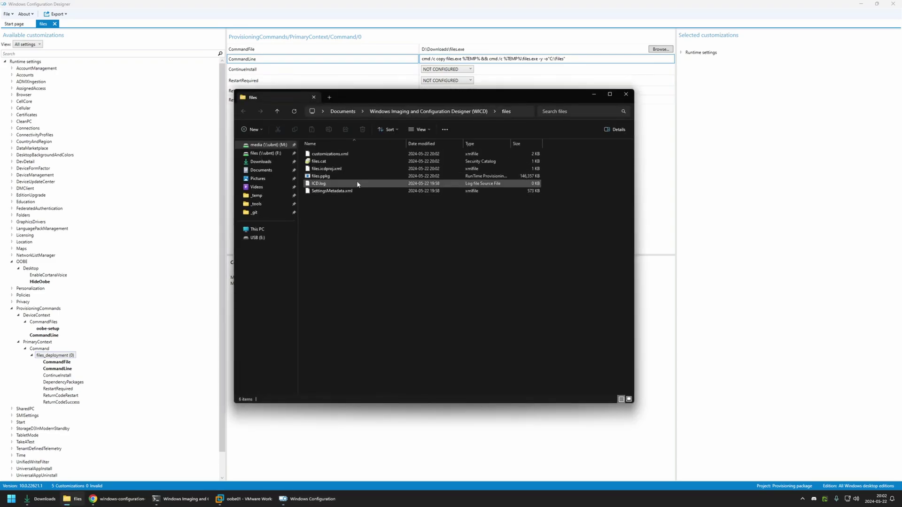
click(323, 178)
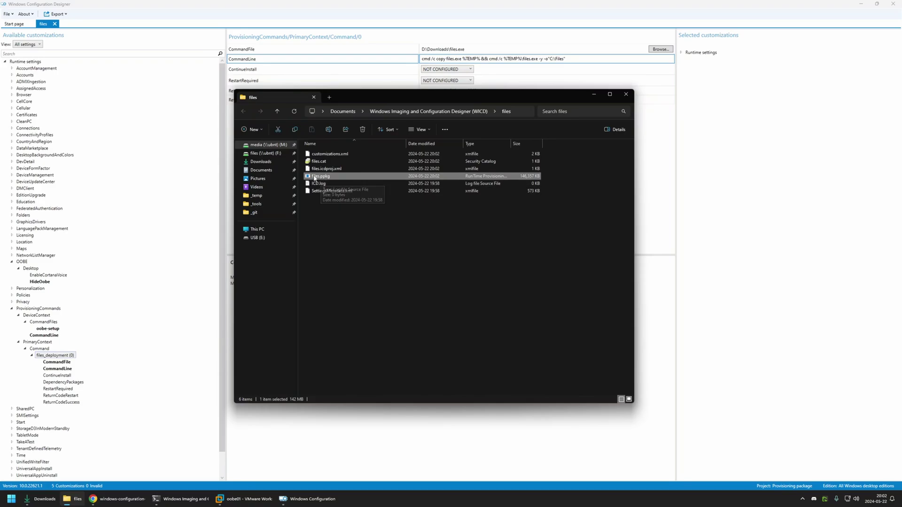
click(344, 207)
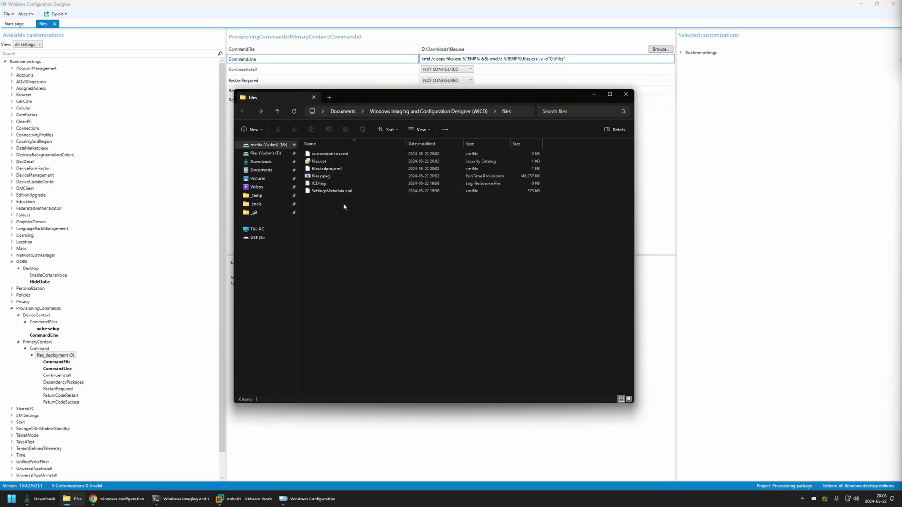
right_click(318, 178)
click(353, 272)
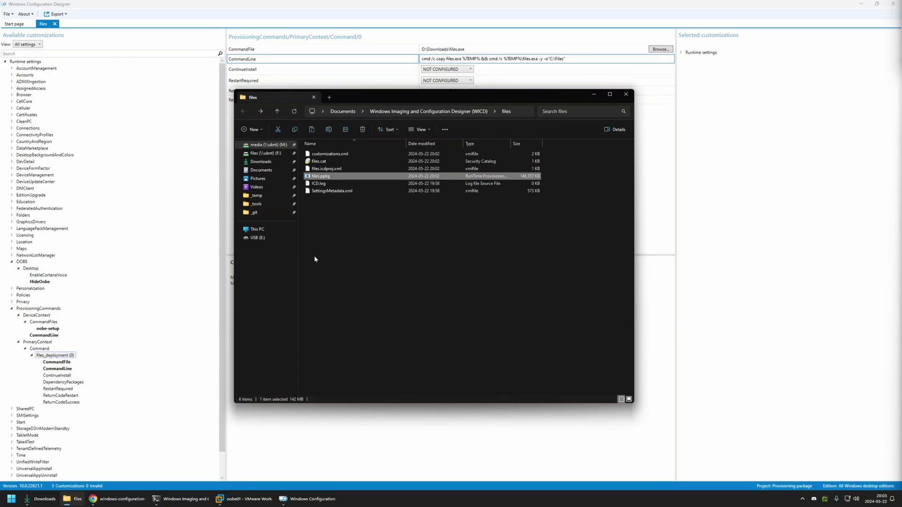
click(263, 238)
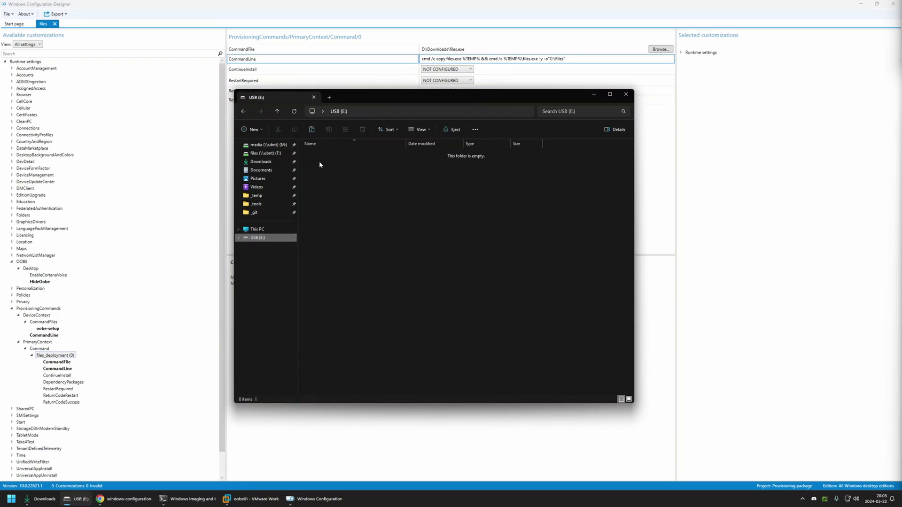
right_click(319, 162)
click(355, 213)
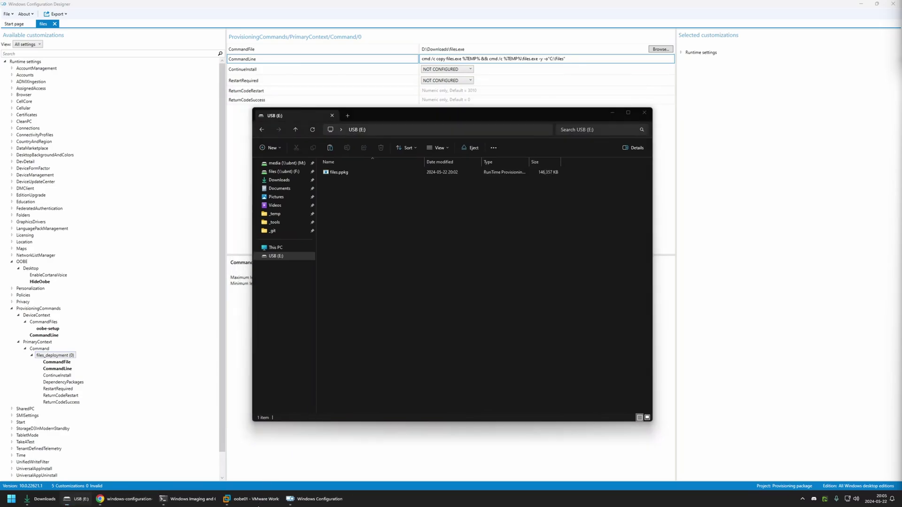
Switch to the oobe01 virtual machine in VMware Workstation and connect the Silicon Motion Type-C USB drive to it, disconnecting it from the host
click(261, 498)
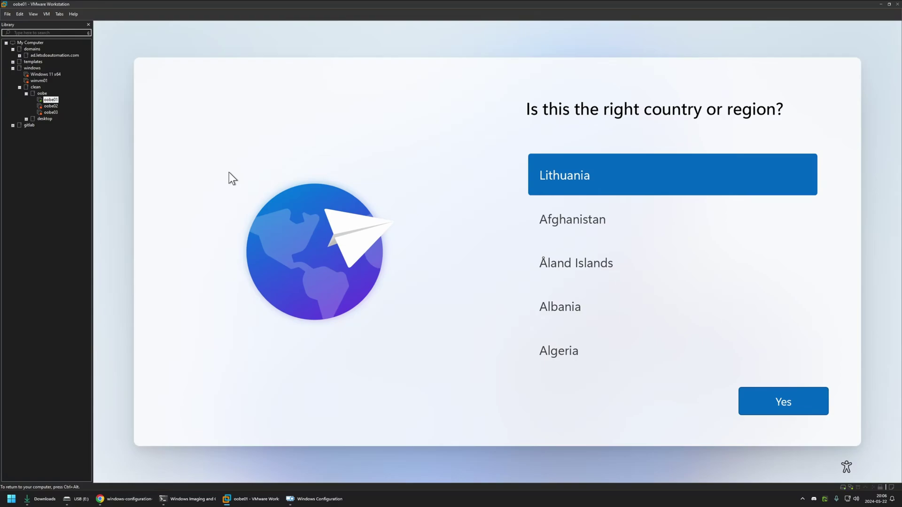
key(ctrl+alt)
click(45, 14)
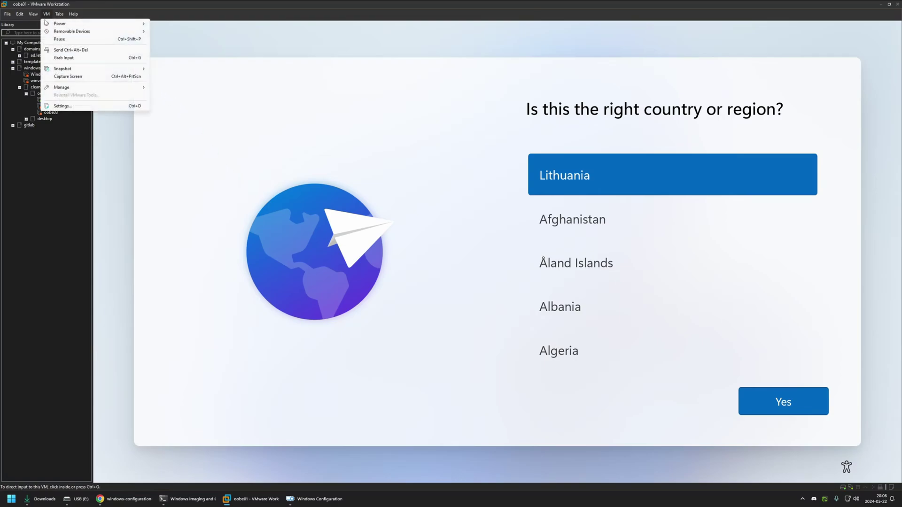
mouse_move(51, 32)
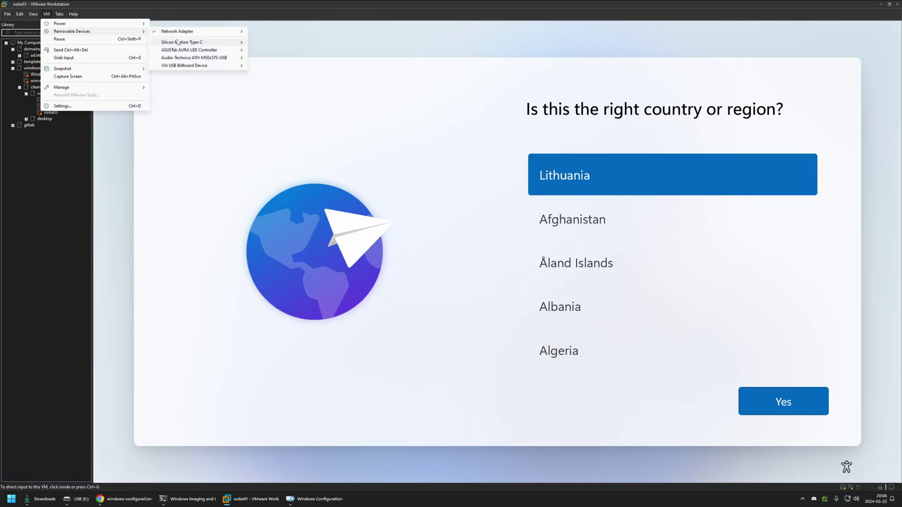
mouse_move(177, 42)
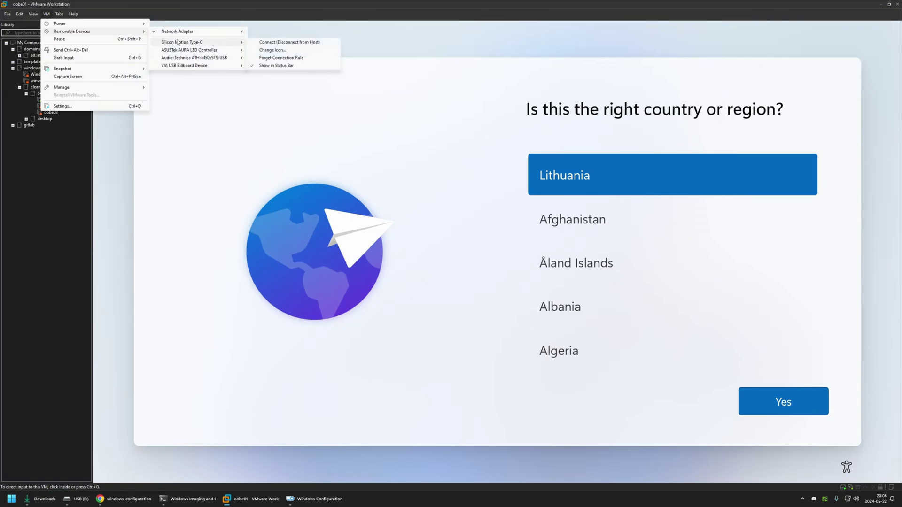
click(289, 43)
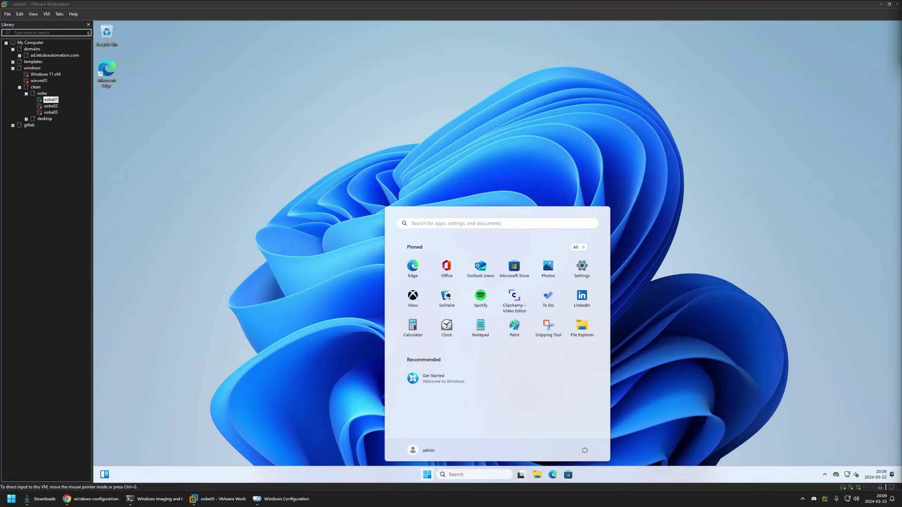
Open the Files folder on Local Disk (C:) in the virtual machine's File Explorer to check the deployed files
click(582, 325)
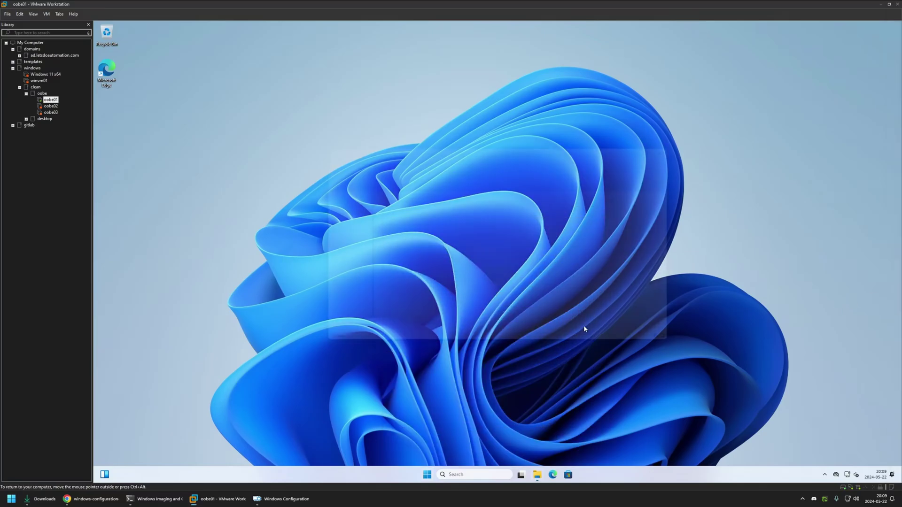
click(329, 315)
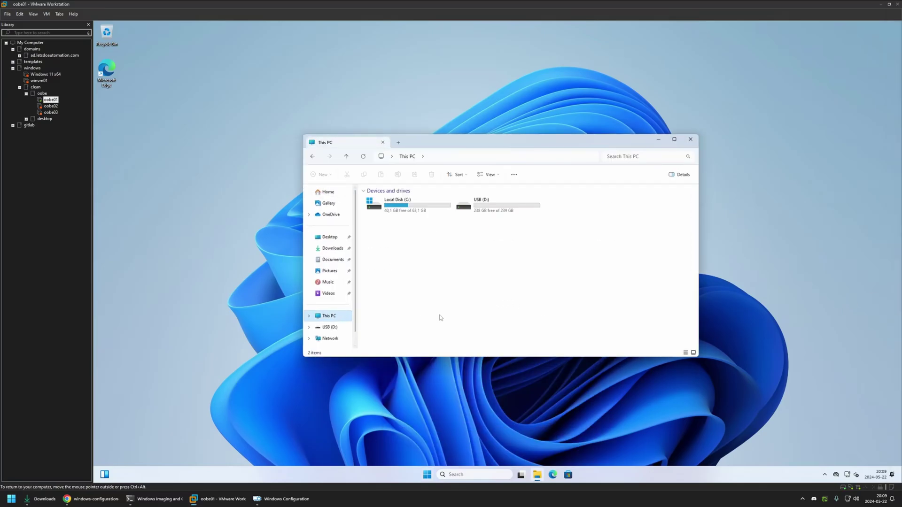
double_click(409, 214)
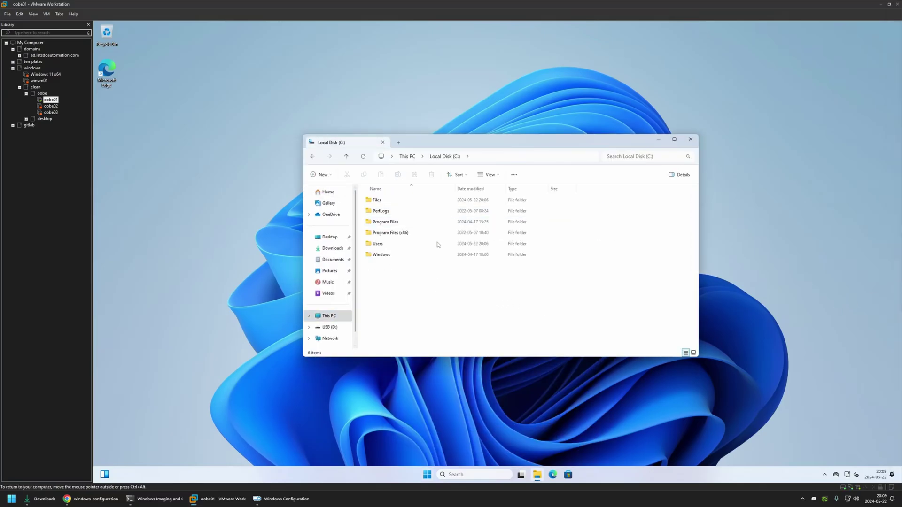
double_click(386, 205)
drag(408, 260, 373, 196)
click(379, 253)
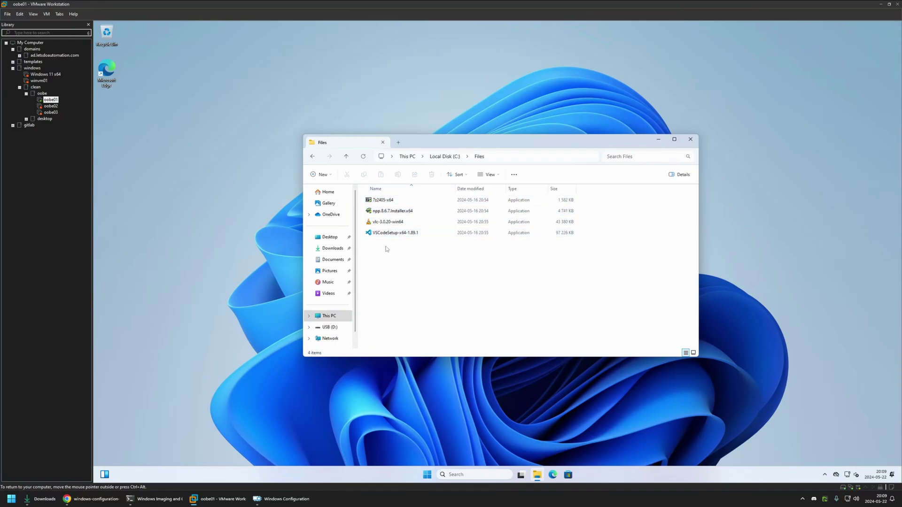